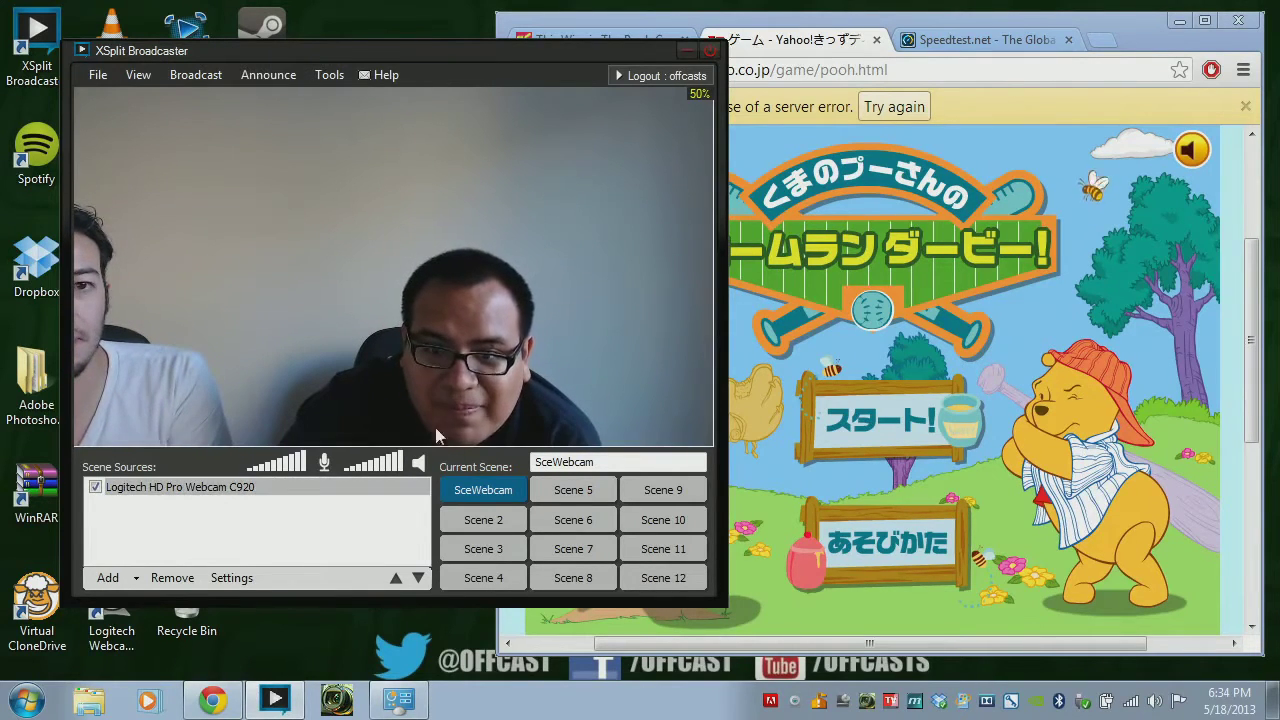
left_click(483, 522)
left_click(483, 490)
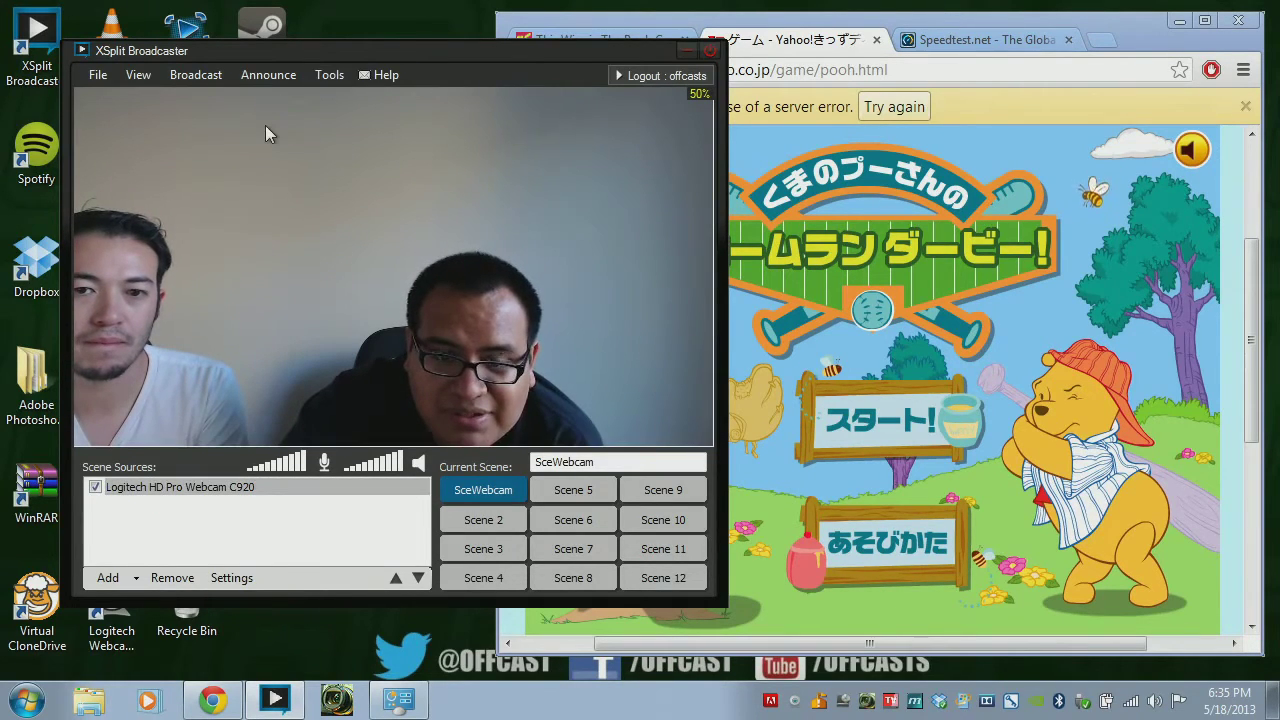
Open the broadcast channel settings and remove the Justin.tv/Twitch - Cross Counter TV channel.
left_click(180, 76)
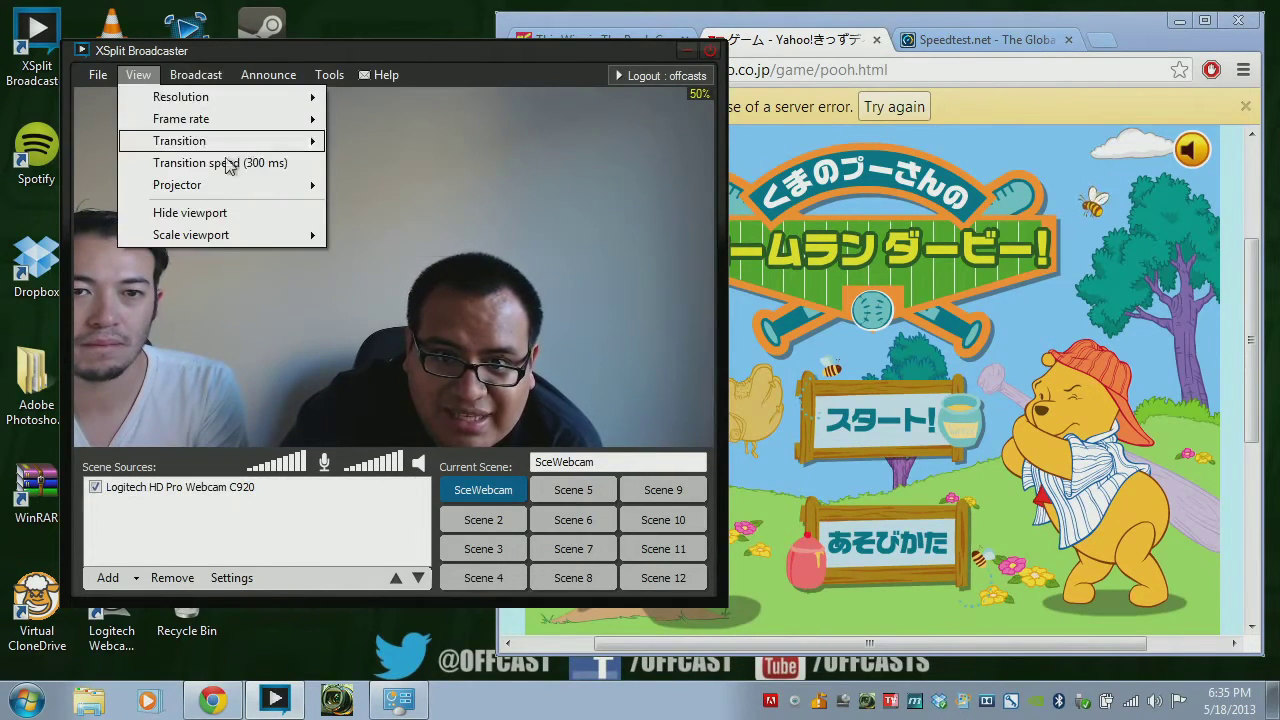
left_click(173, 76)
left_click(173, 76)
left_click(294, 243)
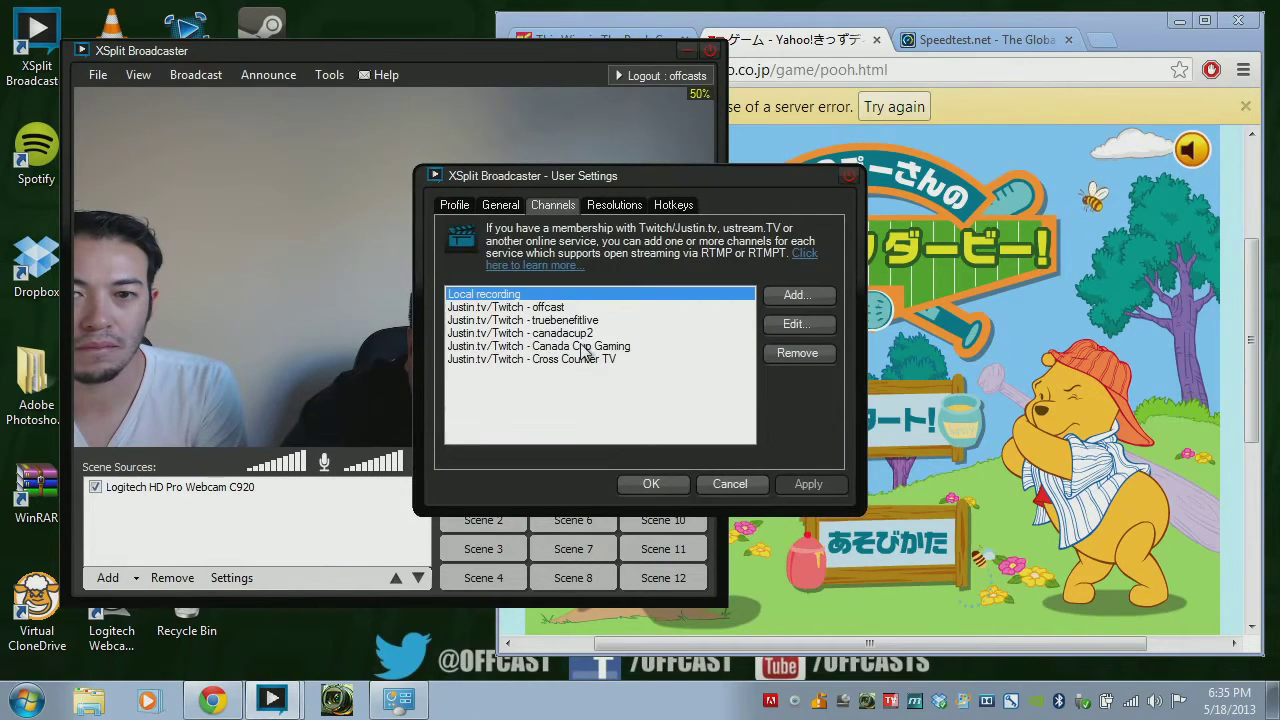
left_click(583, 359)
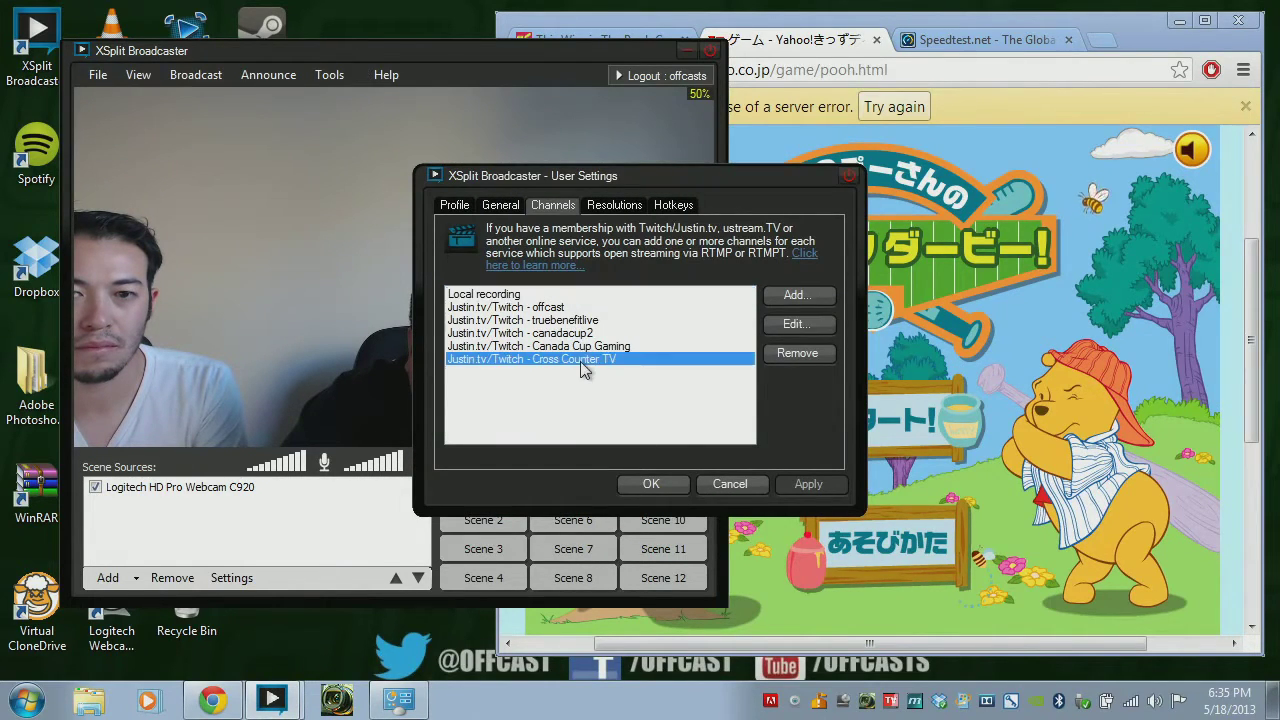
left_click(792, 355)
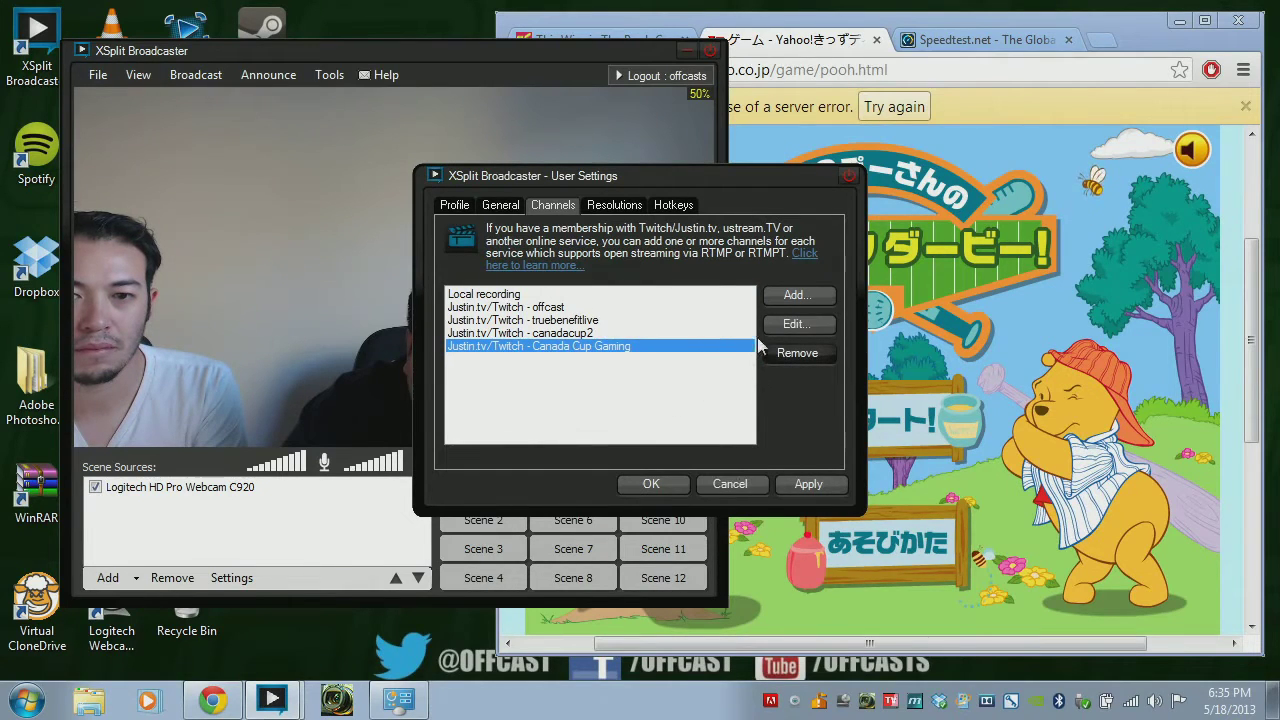
Add a Justin.tv/Twitch channel and enter the username crosscountertv and the account password.
left_click(779, 298)
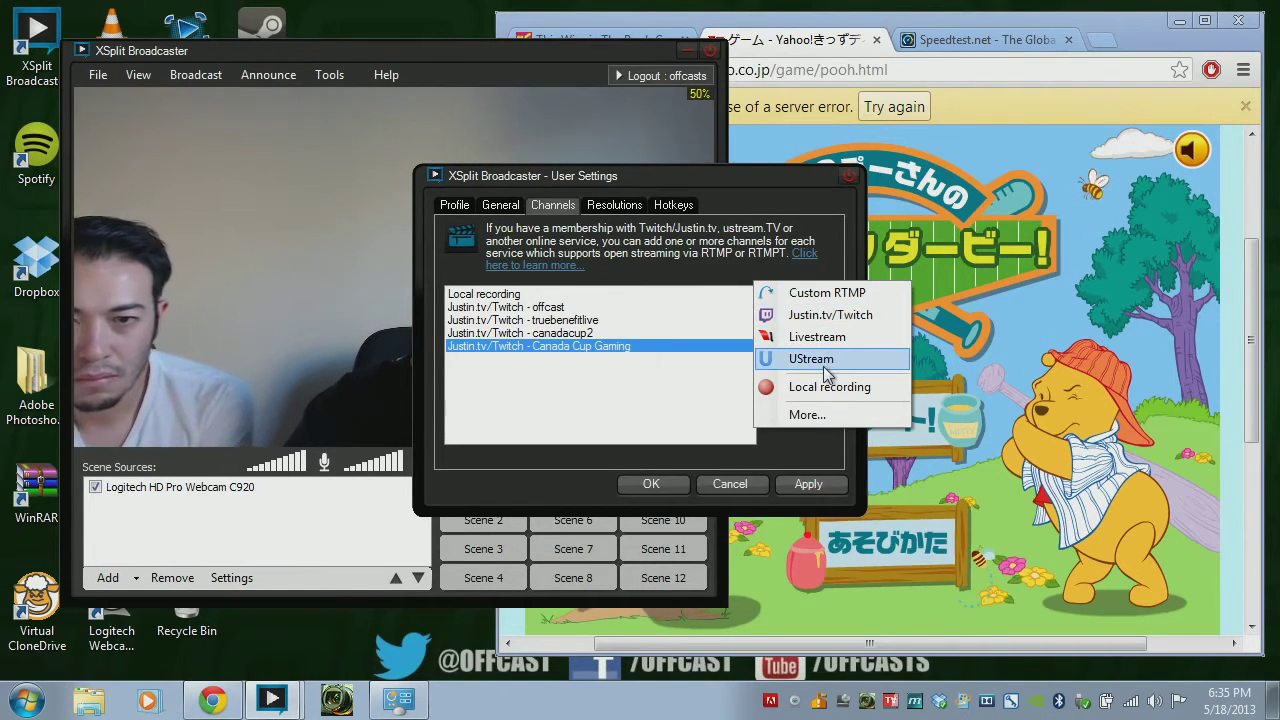
left_click(851, 318)
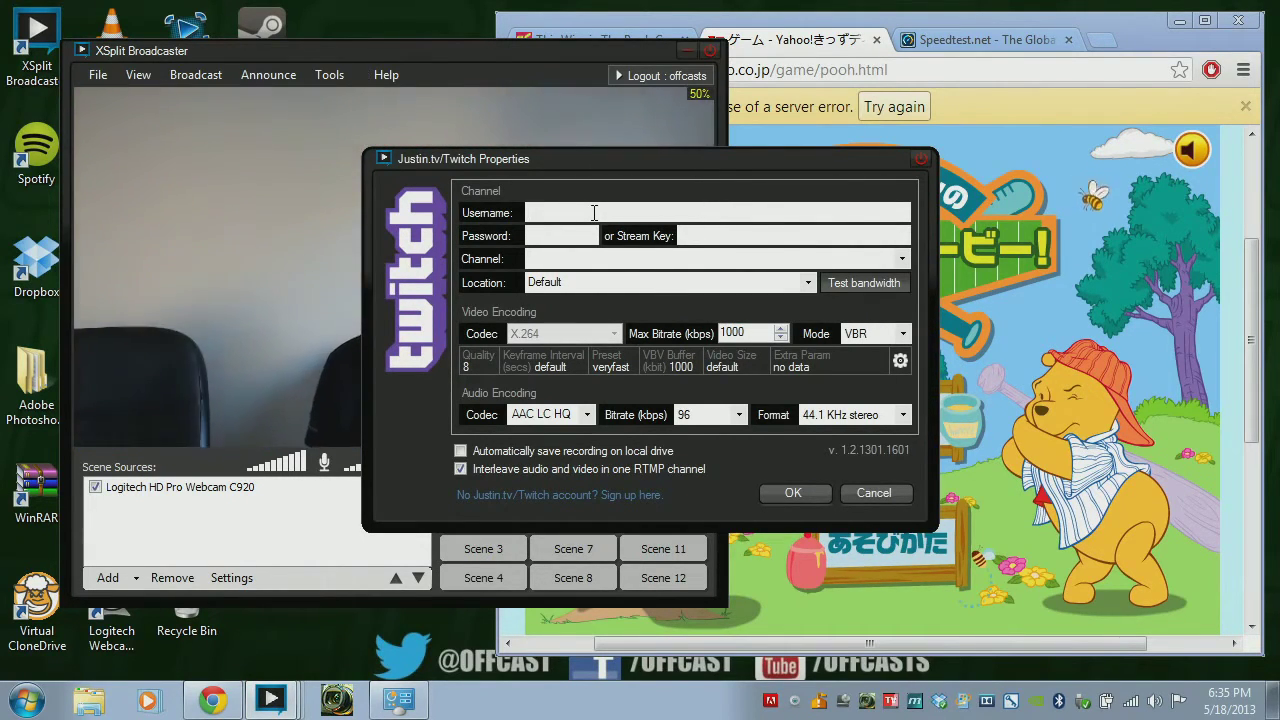
type("cross")
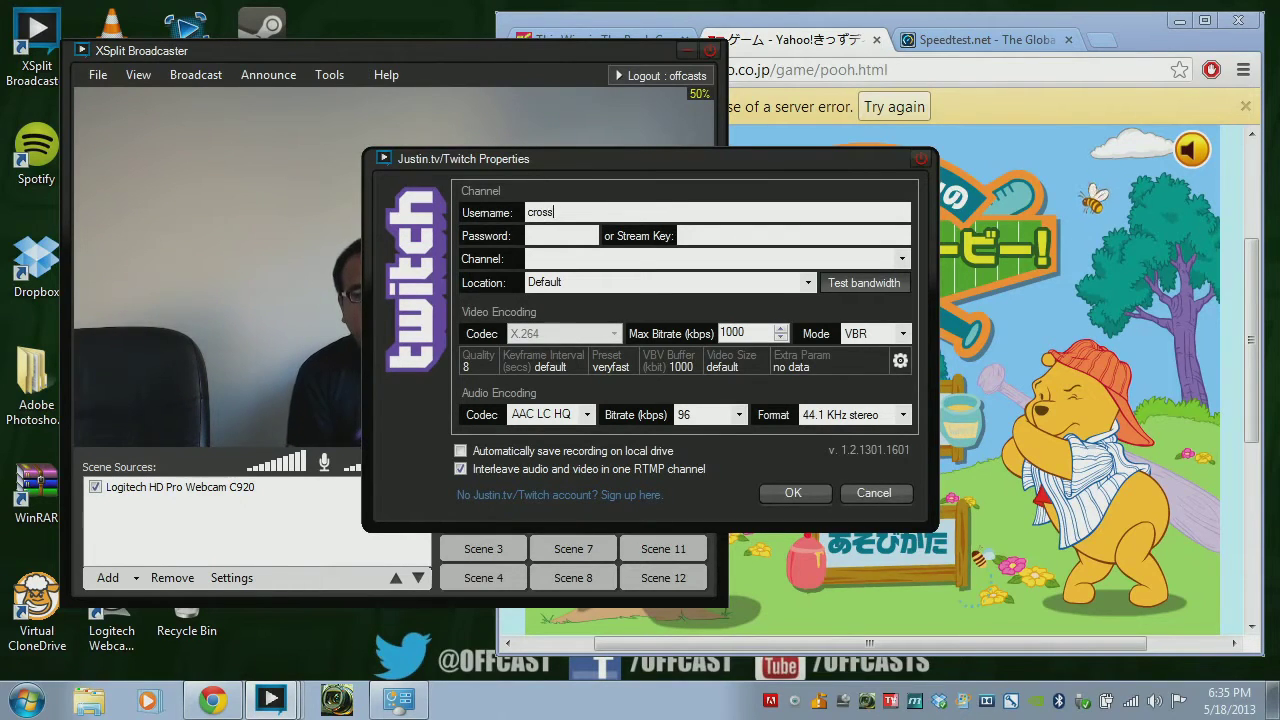
type("countertv")
key("Tab")
type("********")
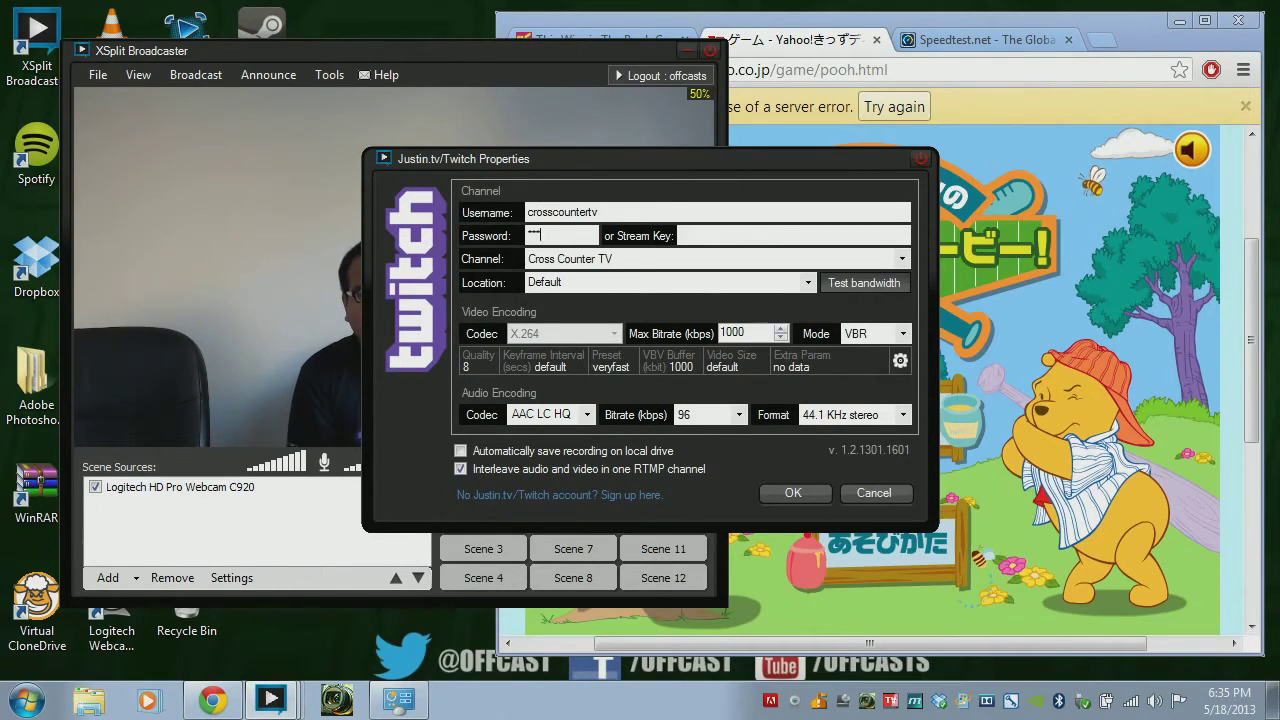
type("***")
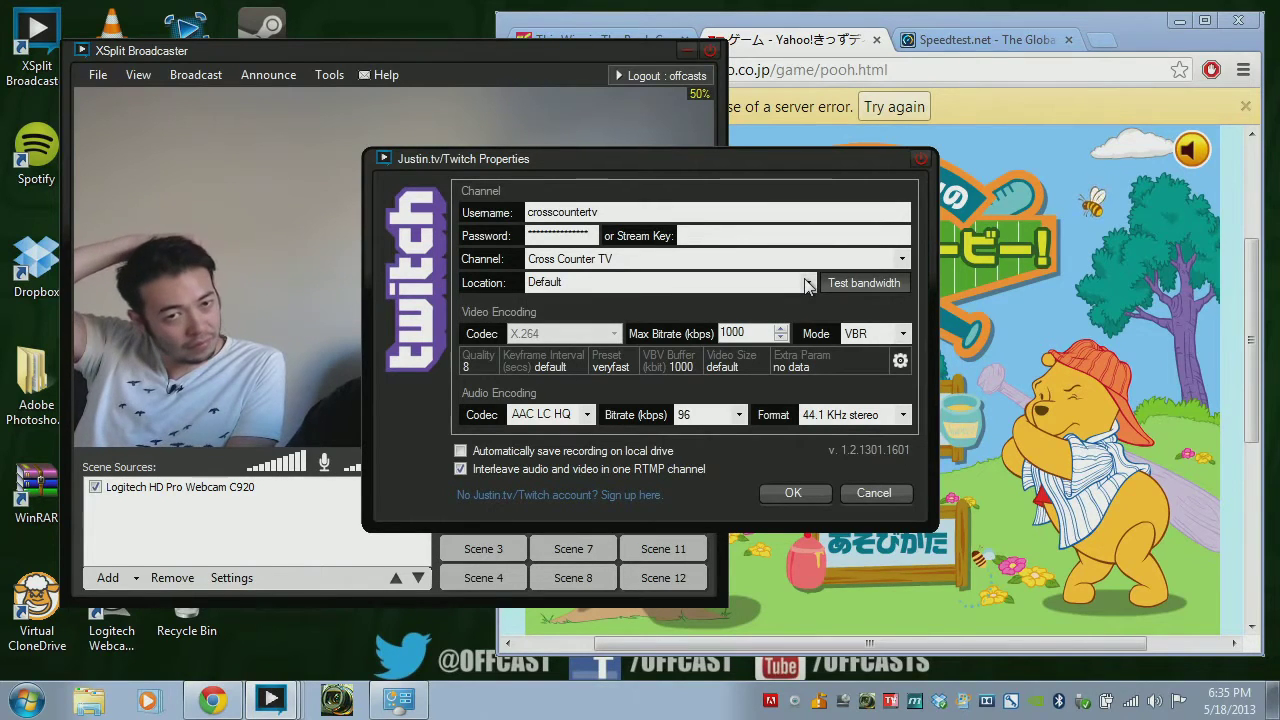
Set the channel's ingest server location to US West: Los Angeles, CA.
left_click(808, 285)
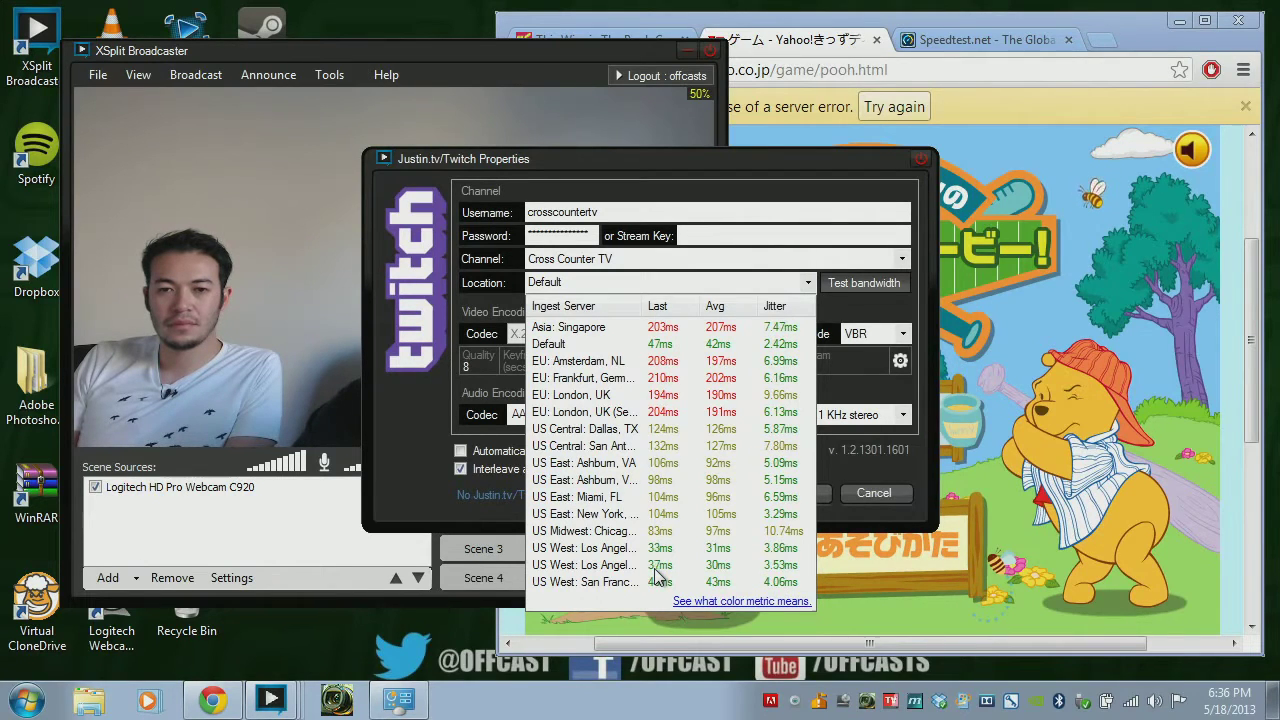
left_click(722, 549)
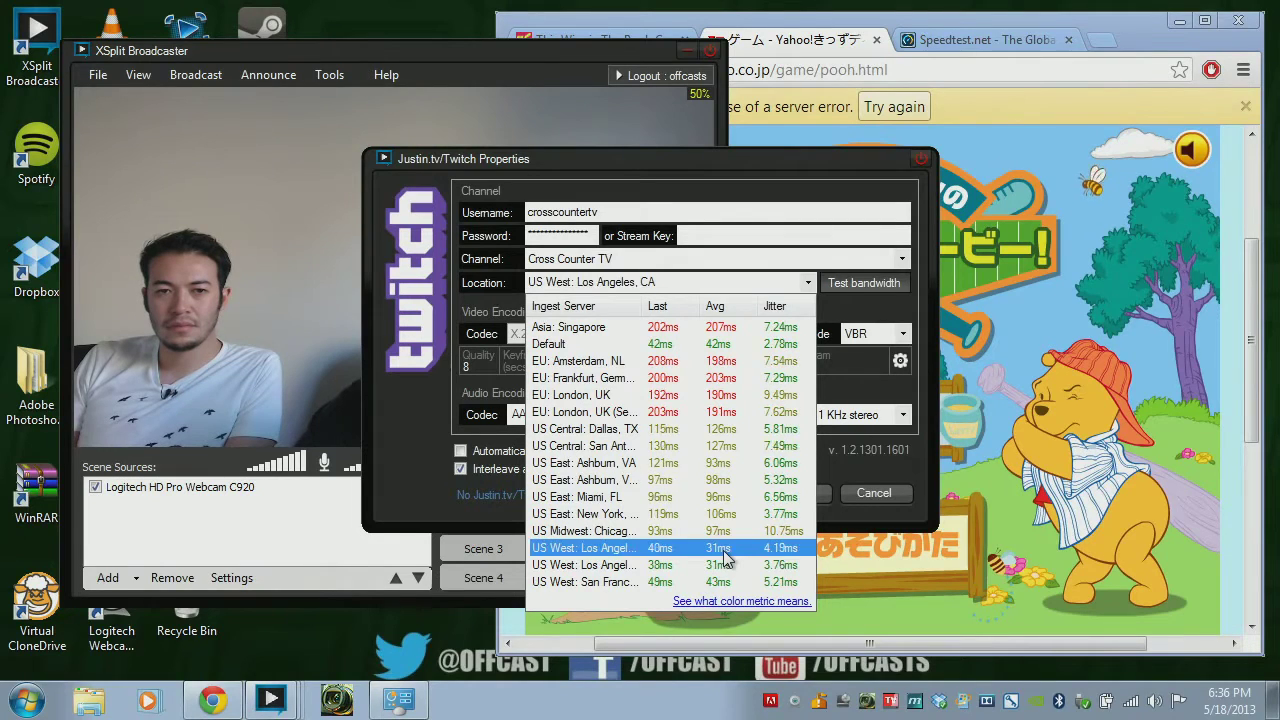
left_click(724, 551)
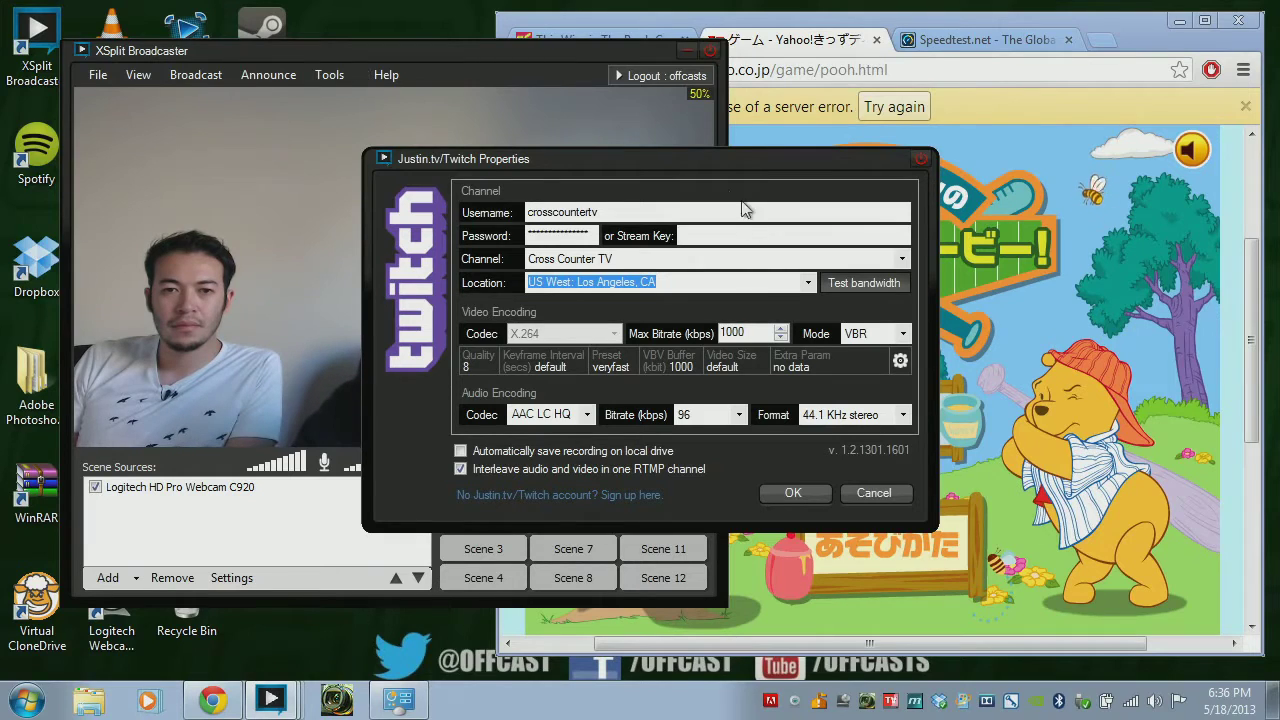
mouse_move(742, 158)
left_mouse_down()
mouse_move(885, 164)
mouse_move(765, 162)
left_mouse_up()
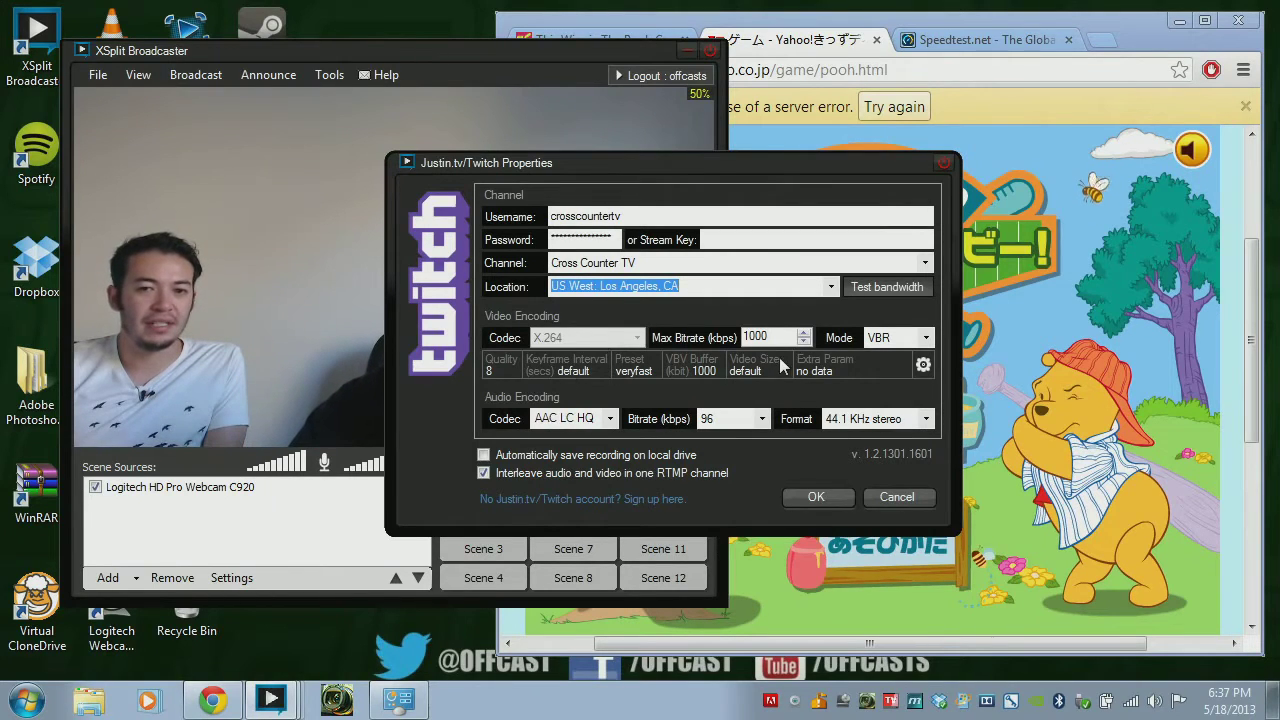
Switch to the Speedtest.net page in Chrome, reload it and run a new connection speed test.
left_click_drag(779, 340, 753, 340)
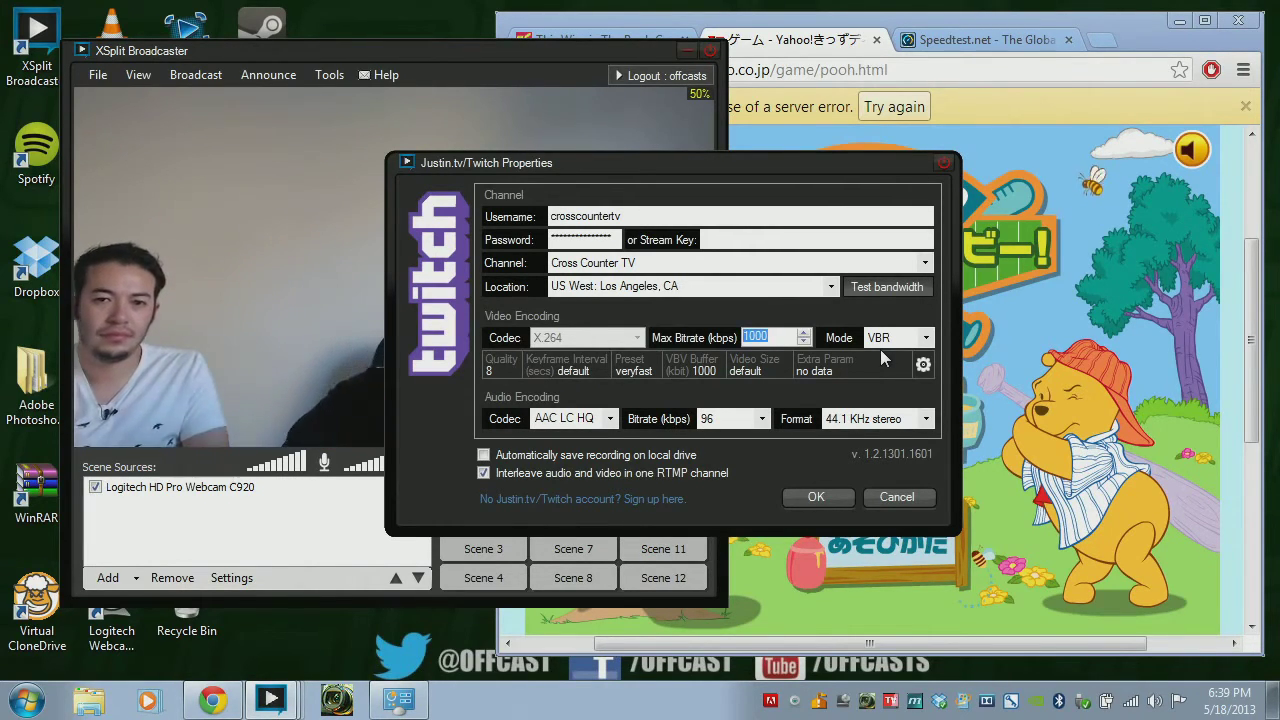
left_click(935, 40)
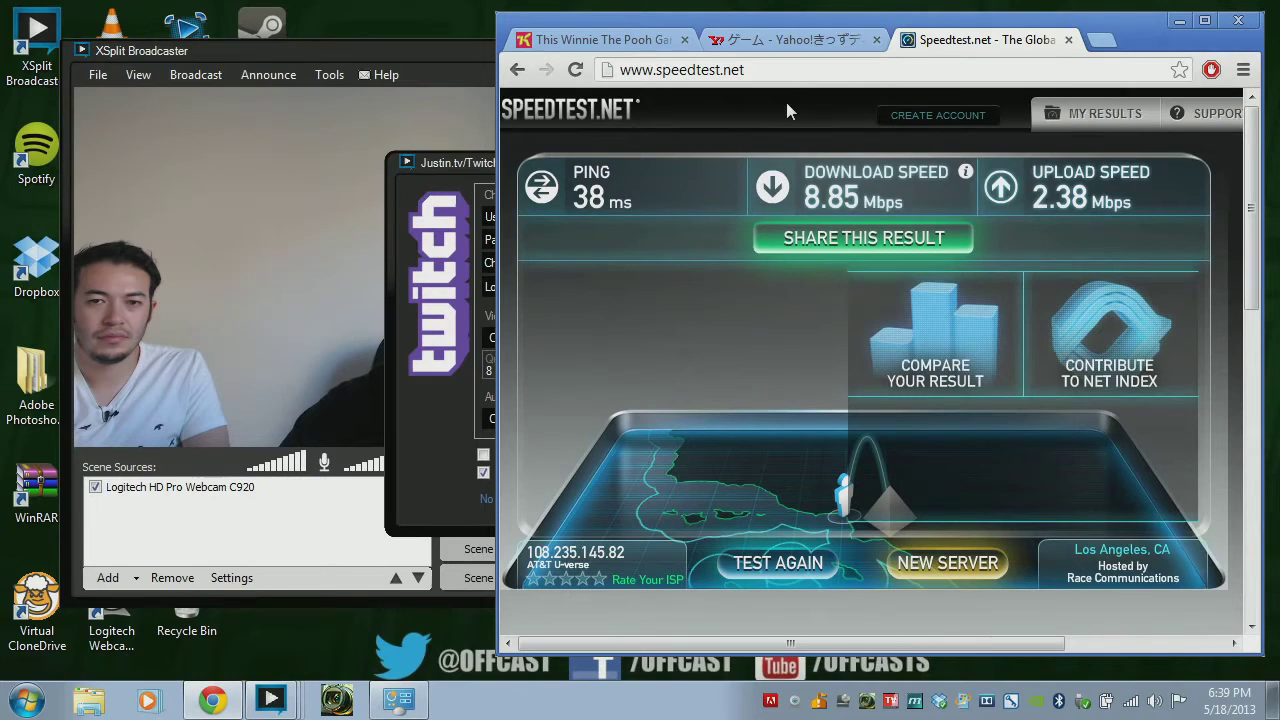
left_click(575, 69)
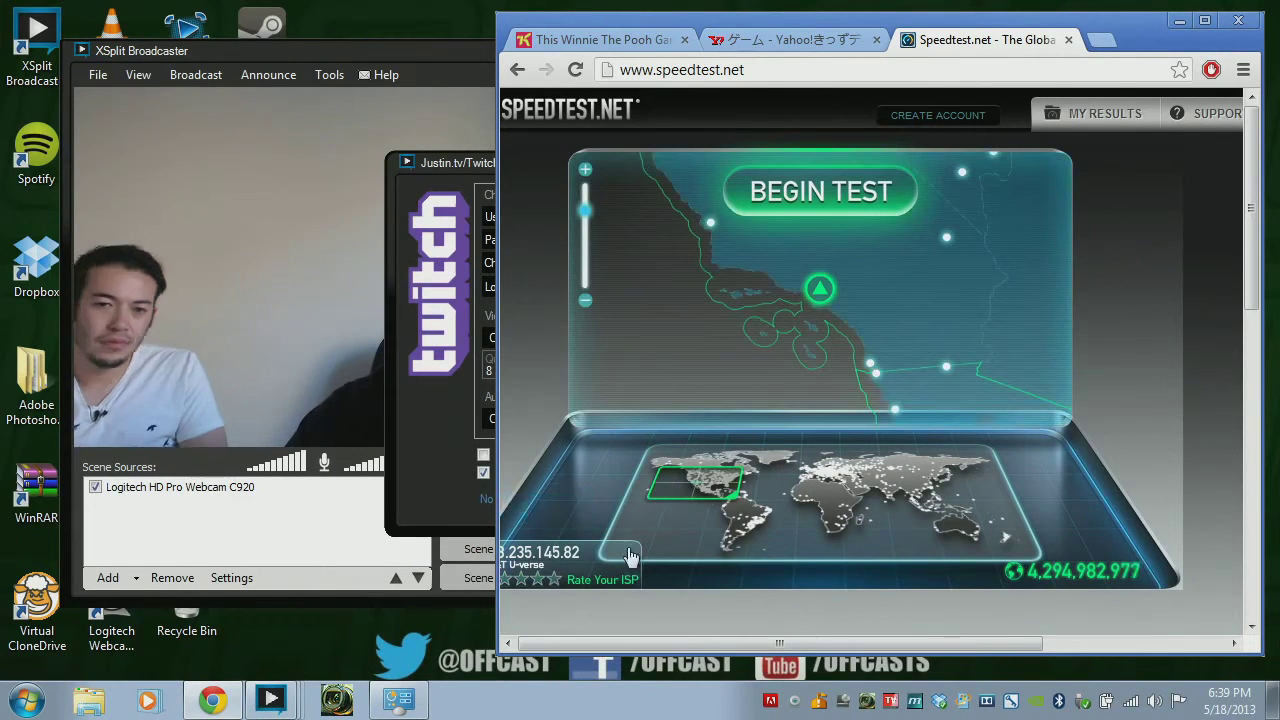
left_click(843, 208)
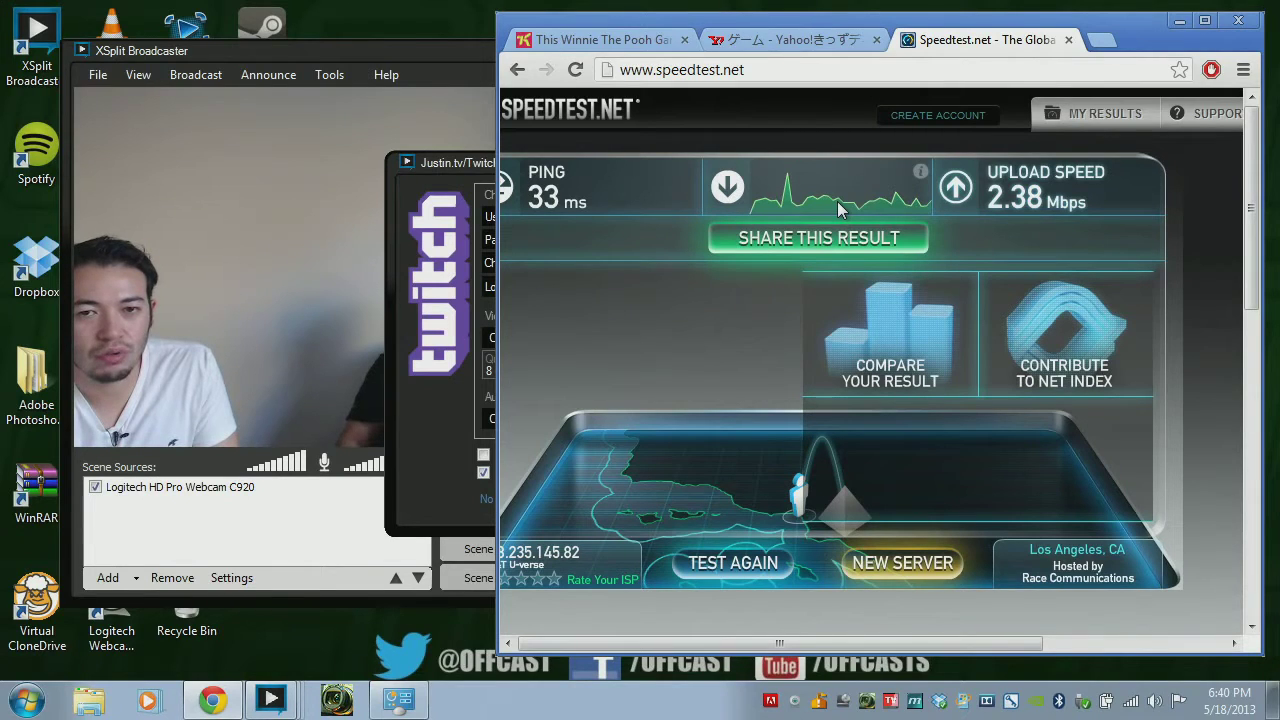
Return to the Twitch channel properties in XSplit Broadcaster and set the max video bitrate to 2300 kbps.
left_click(425, 302)
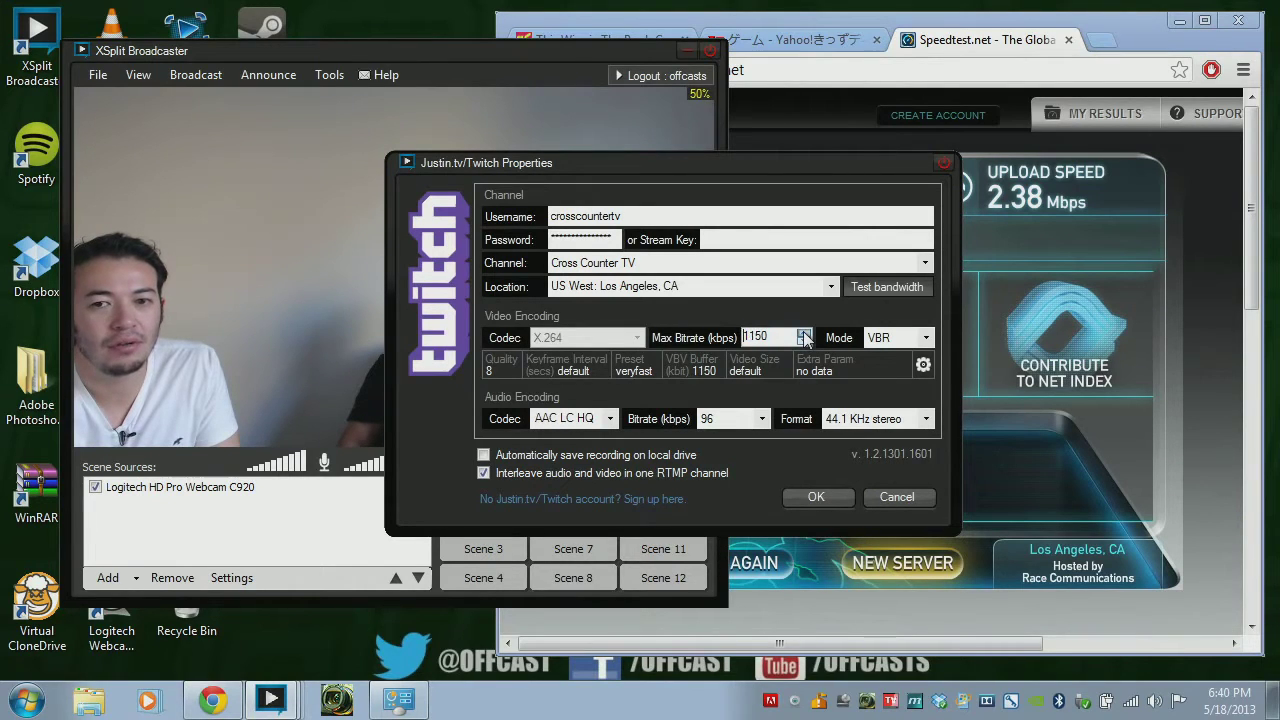
left_click(805, 335)
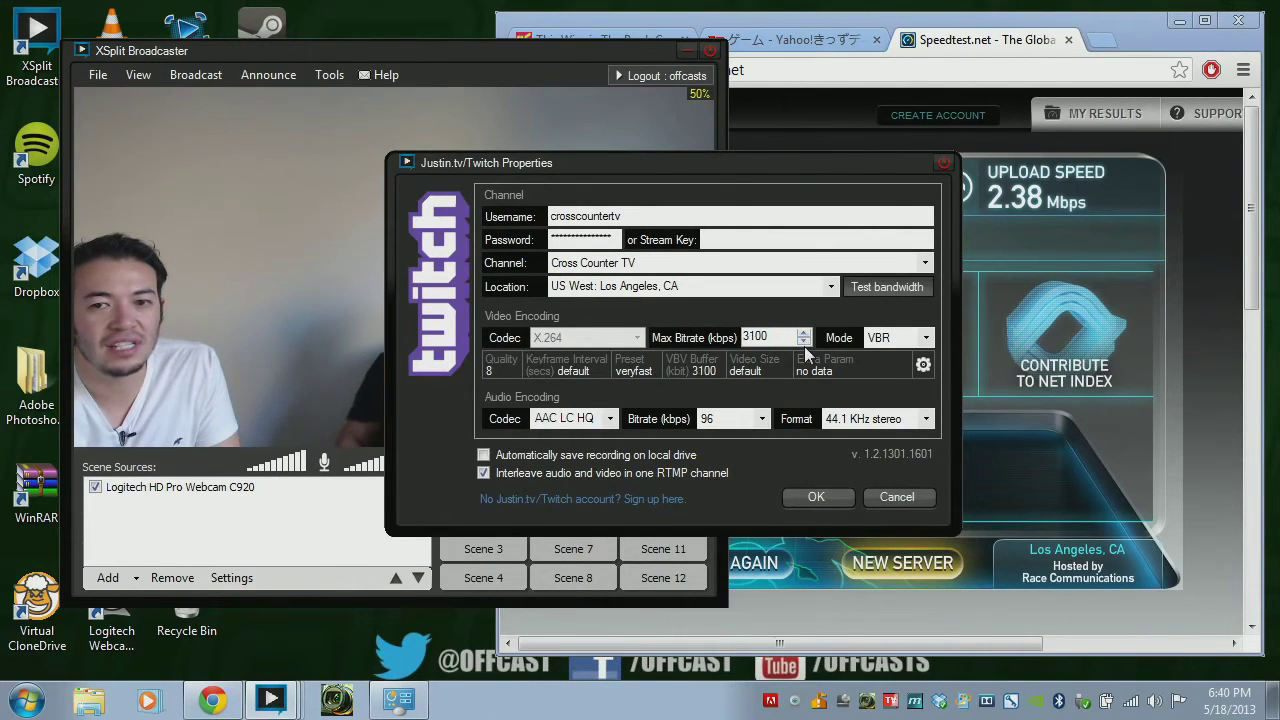
left_click(803, 342)
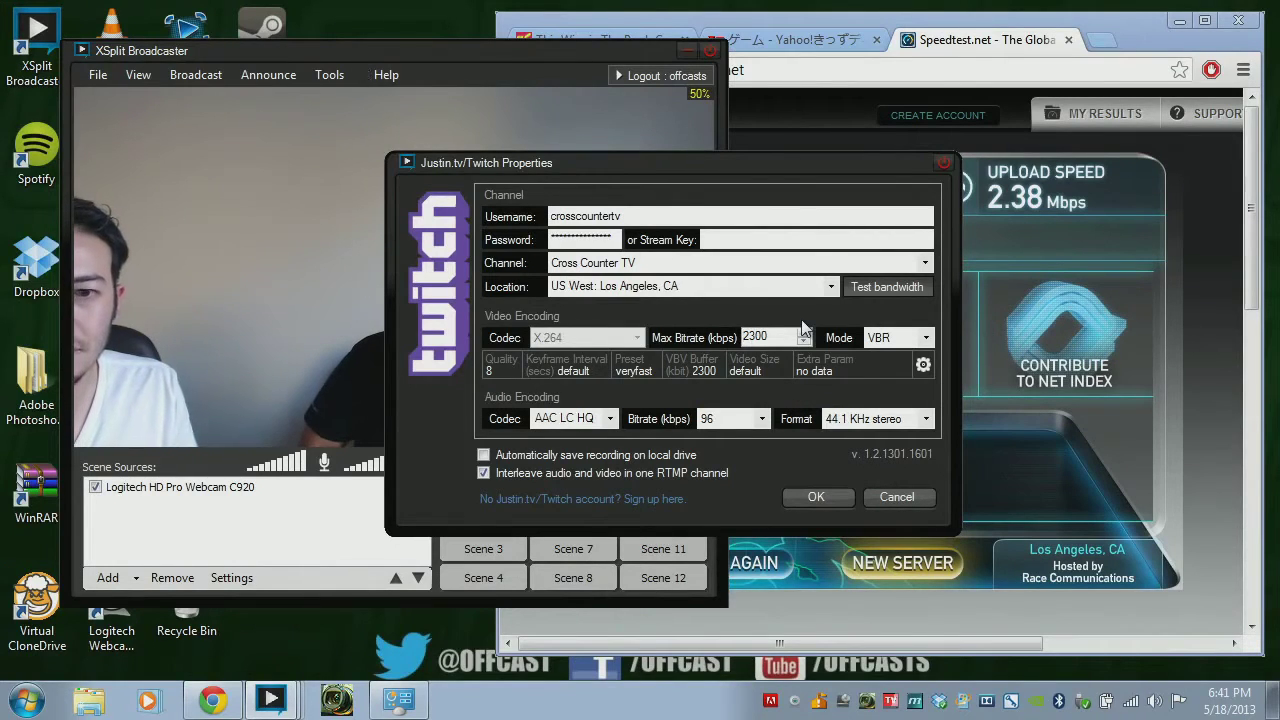
Keep the video encoding mode on VBR and set the max bitrate to 1200 kbps.
left_click(921, 338)
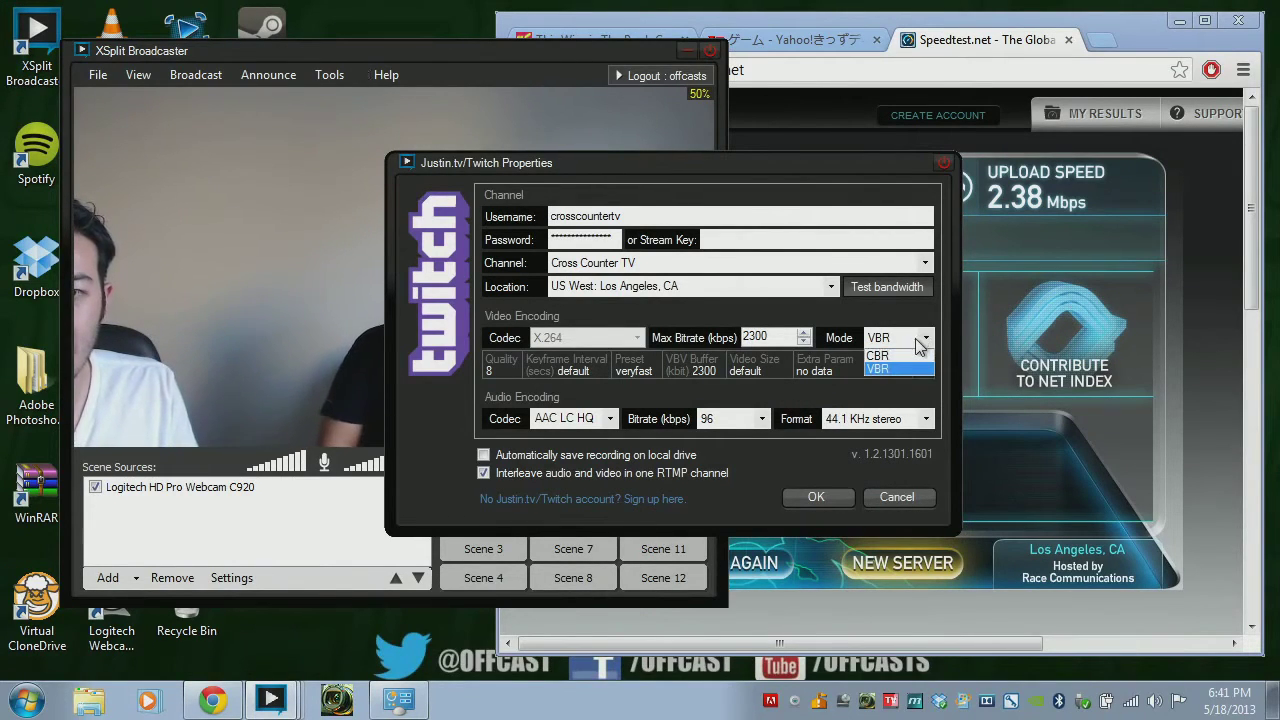
left_click(915, 341)
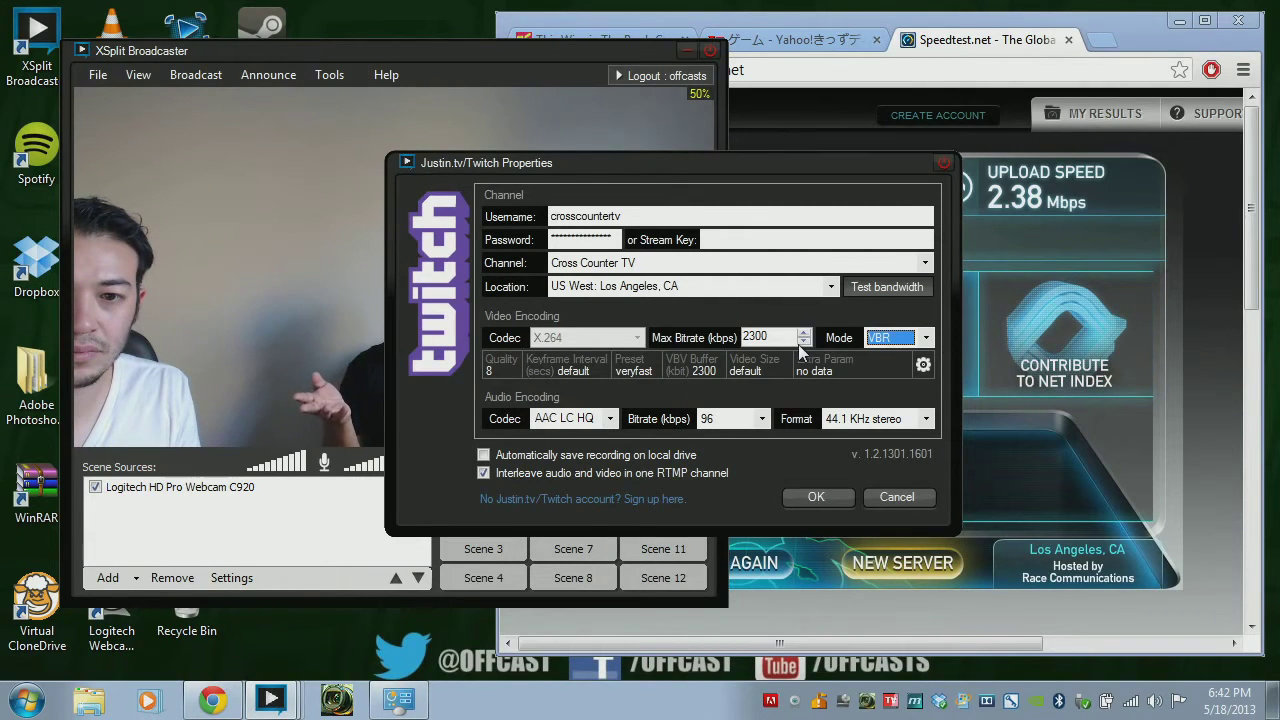
left_click_drag(719, 155, 802, 217)
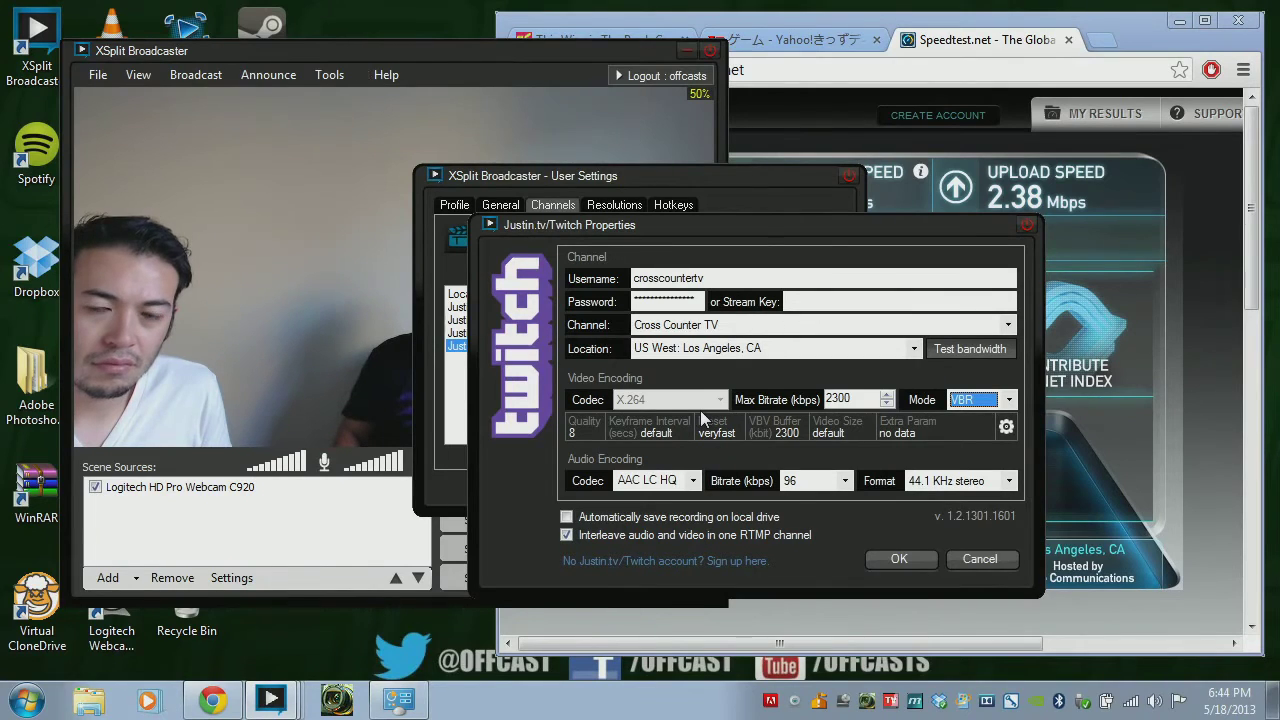
left_click(886, 405)
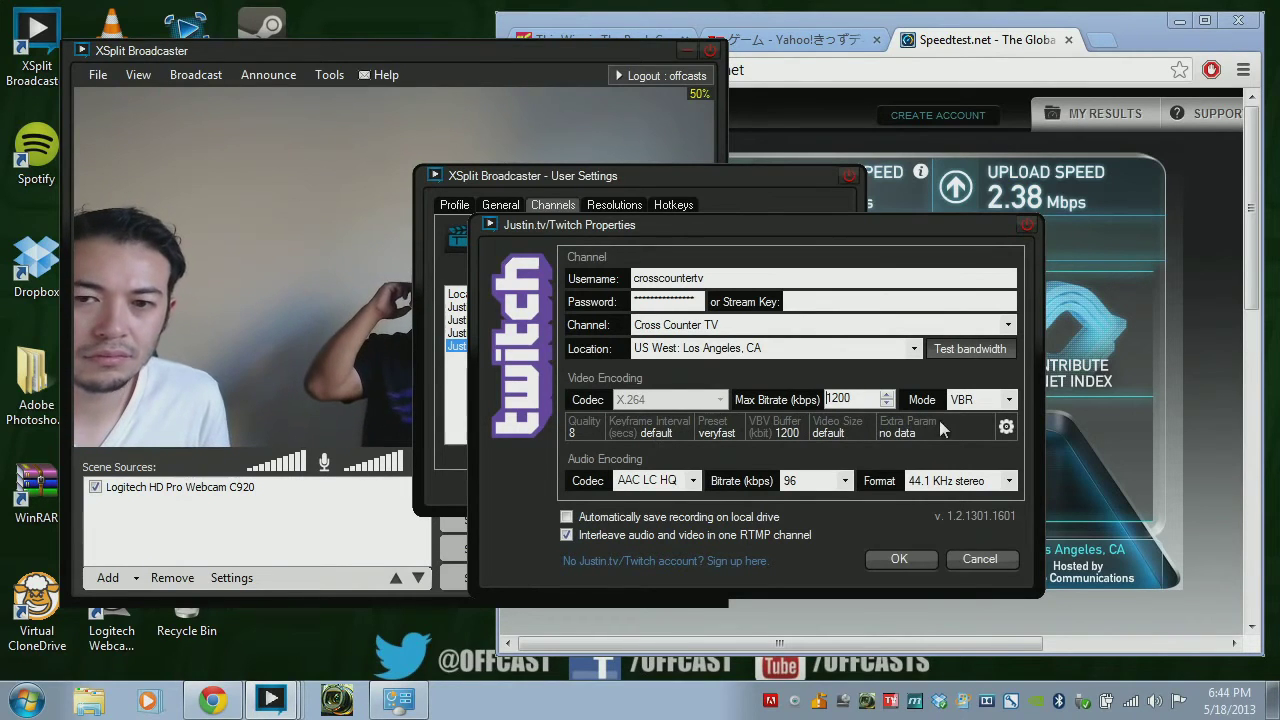
Configure the audio encoding with the AAC LC HQ codec, a 128 kbps bitrate and 44.1 KHz stereo format.
left_click(680, 482)
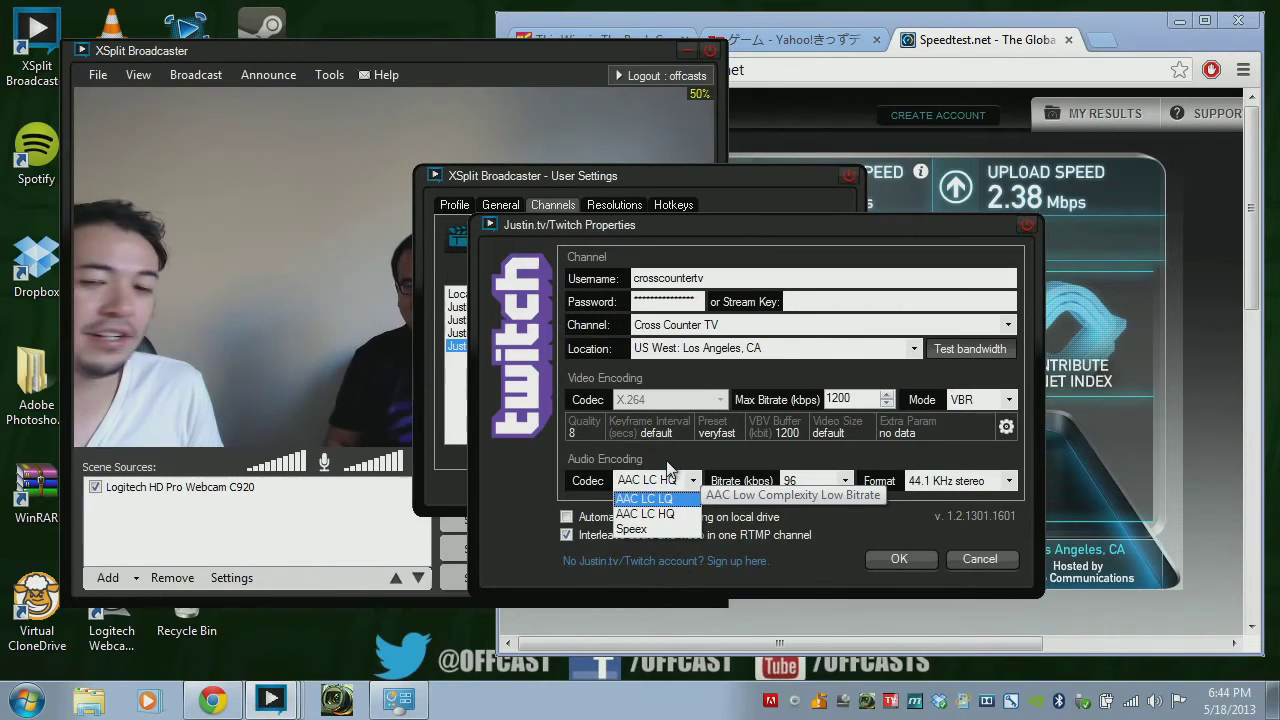
left_click(679, 514)
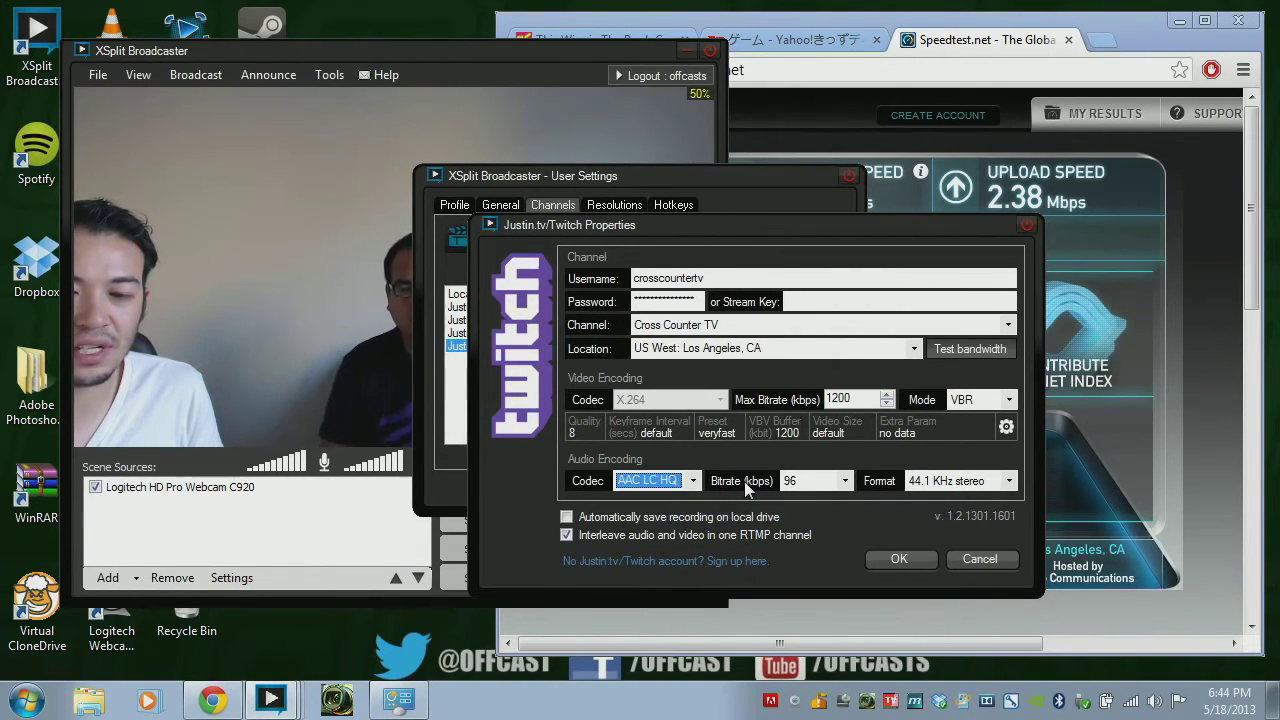
left_click(826, 481)
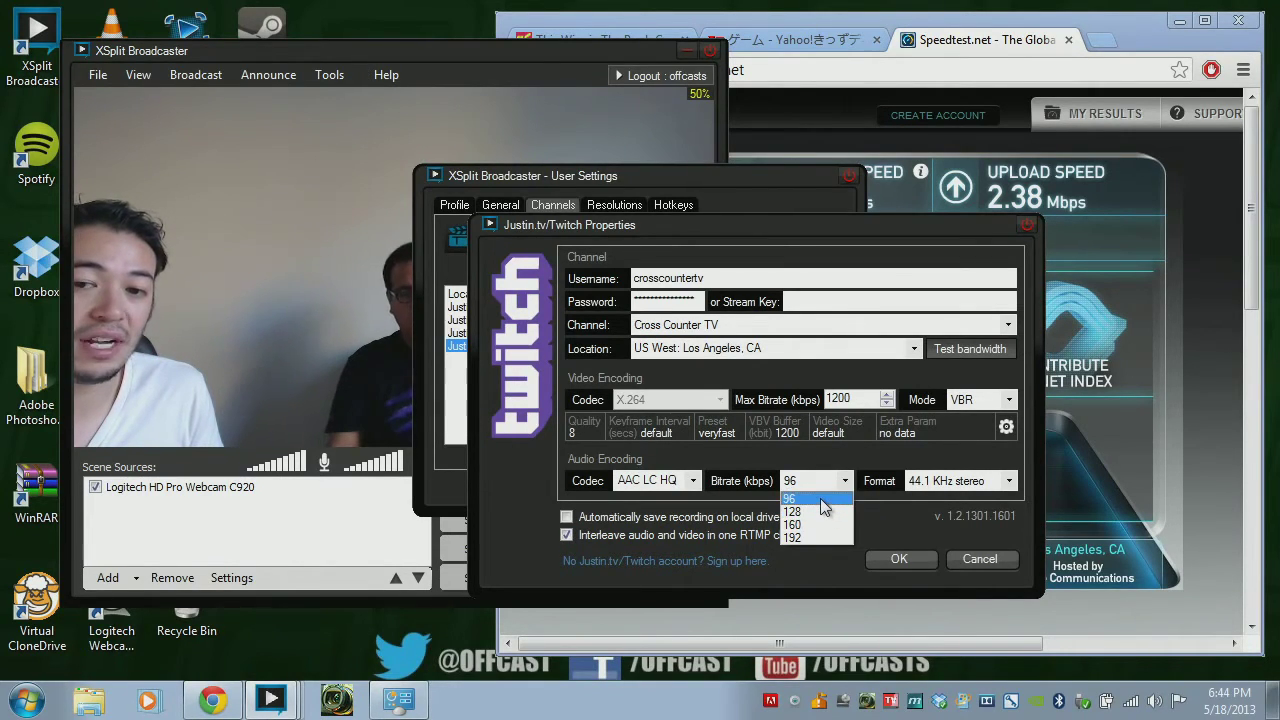
left_click(820, 500)
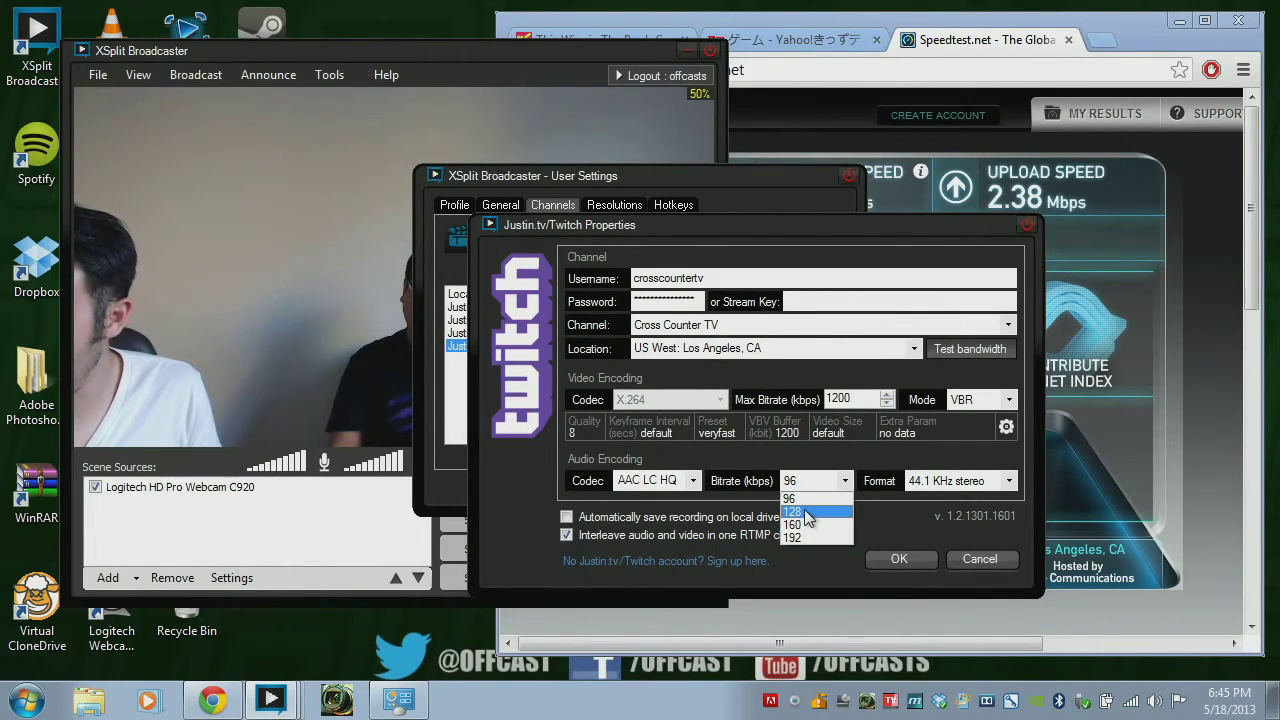
left_click(805, 512)
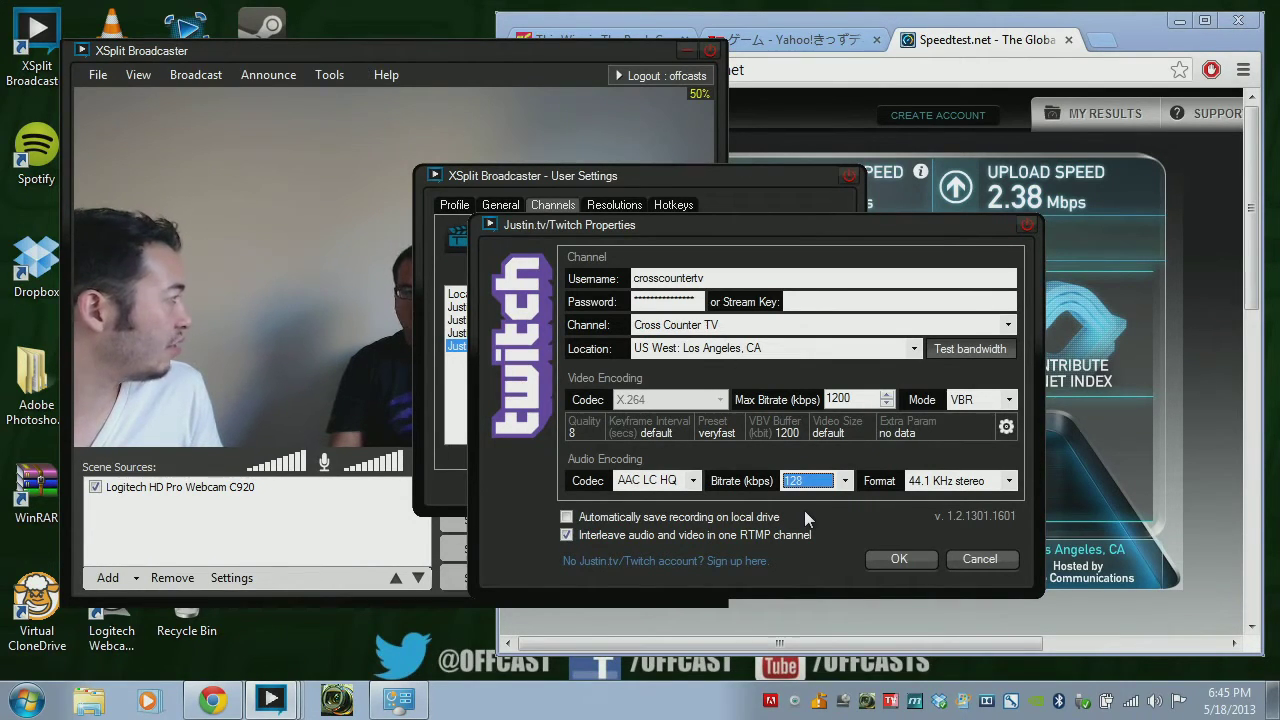
left_click(932, 485)
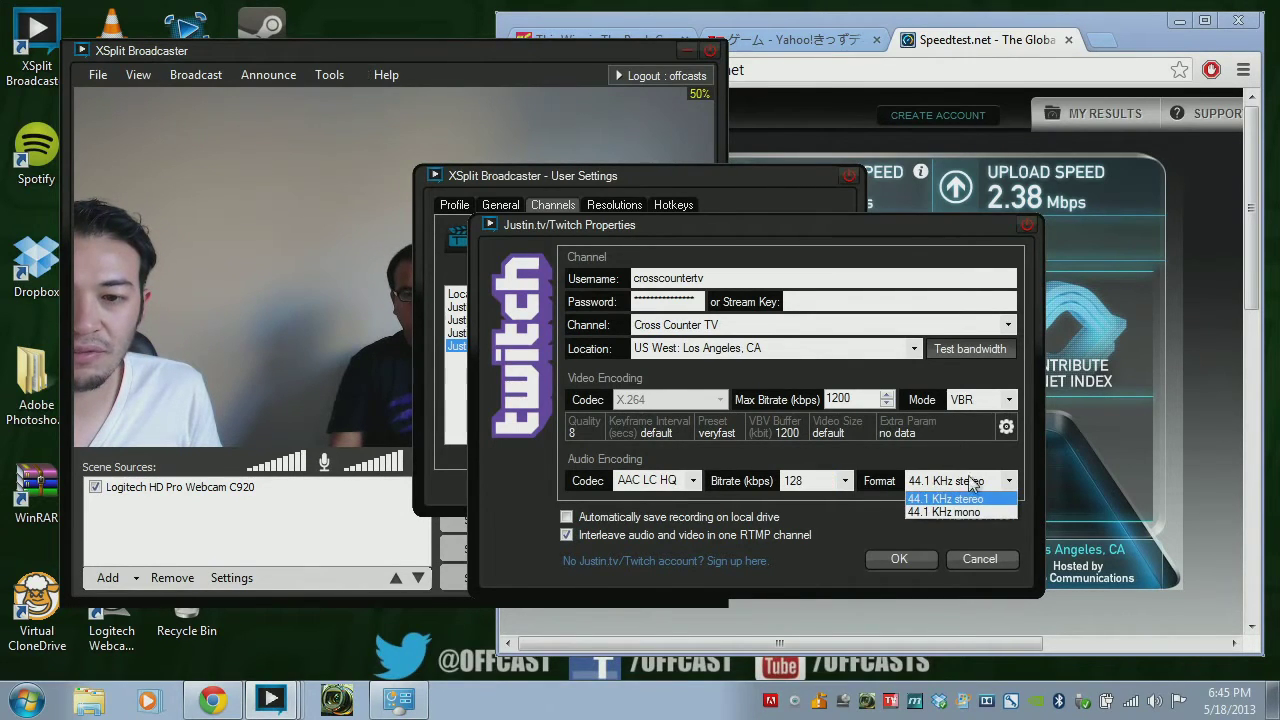
left_click(1013, 481)
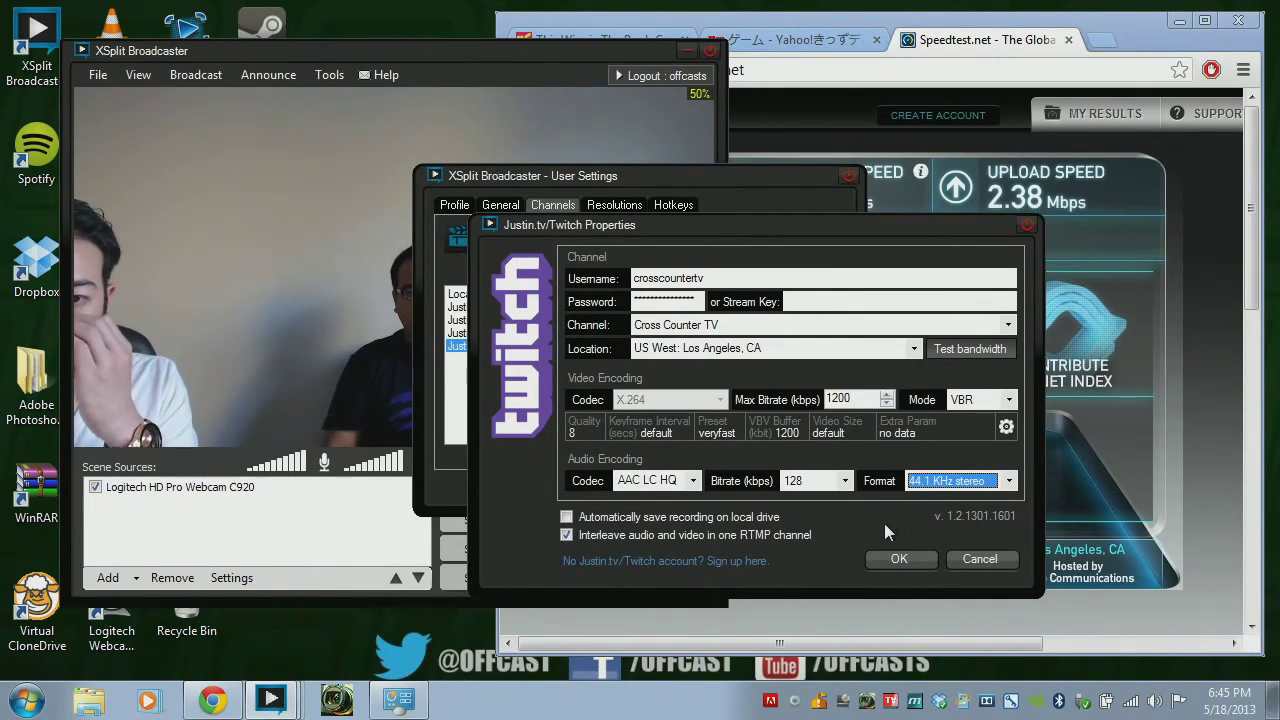
Set the quality to 10 in the channel's advanced video encoding setup.
left_click(1008, 427)
left_click(1007, 428)
left_click(1005, 429)
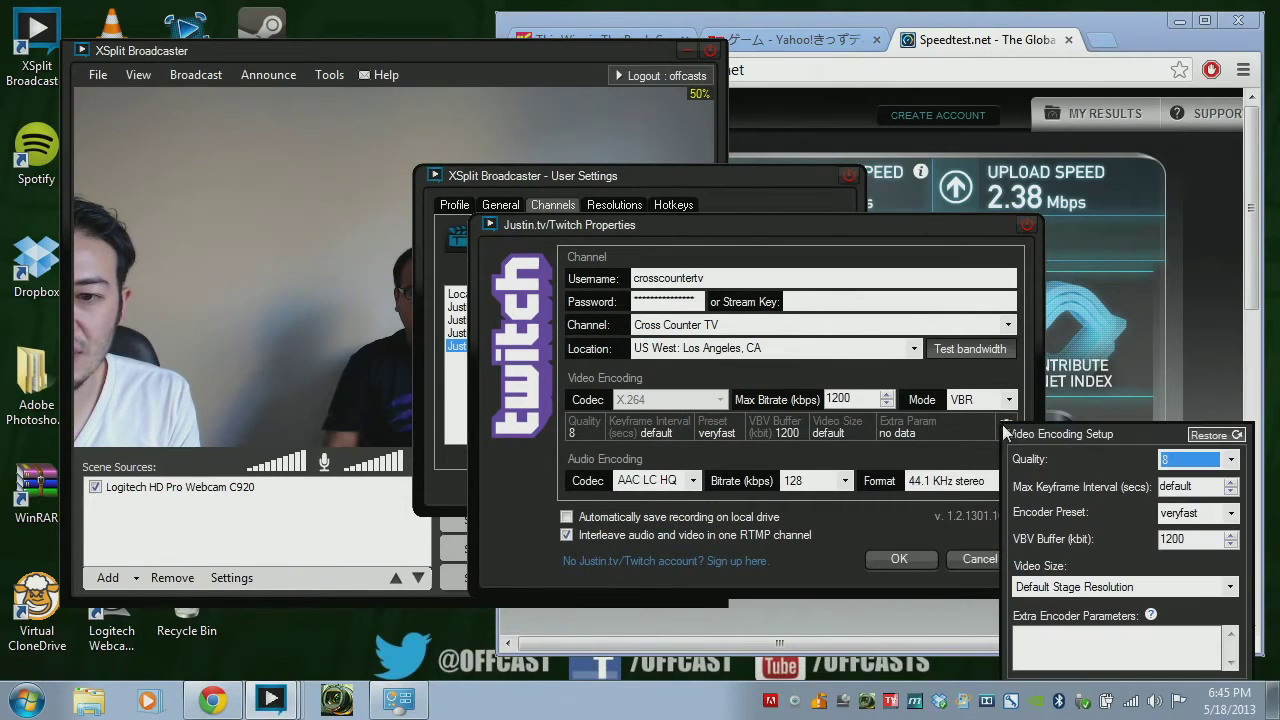
left_click(1189, 464)
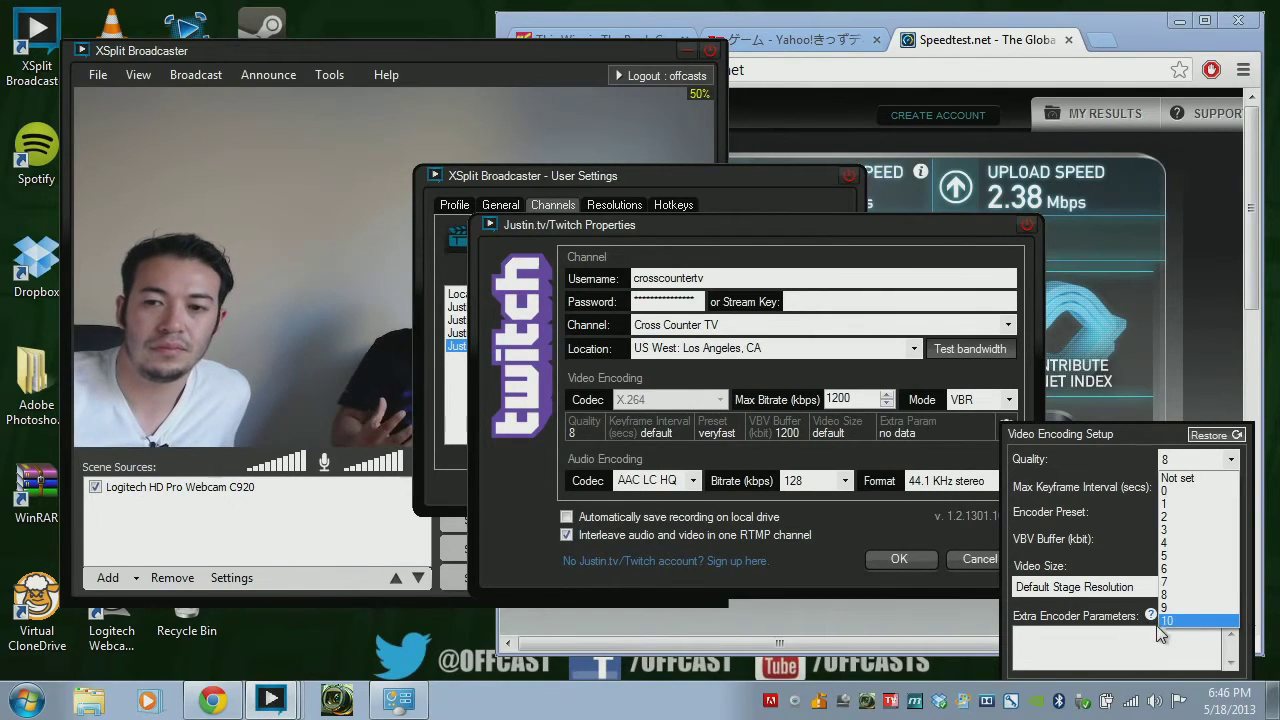
left_click(1190, 621)
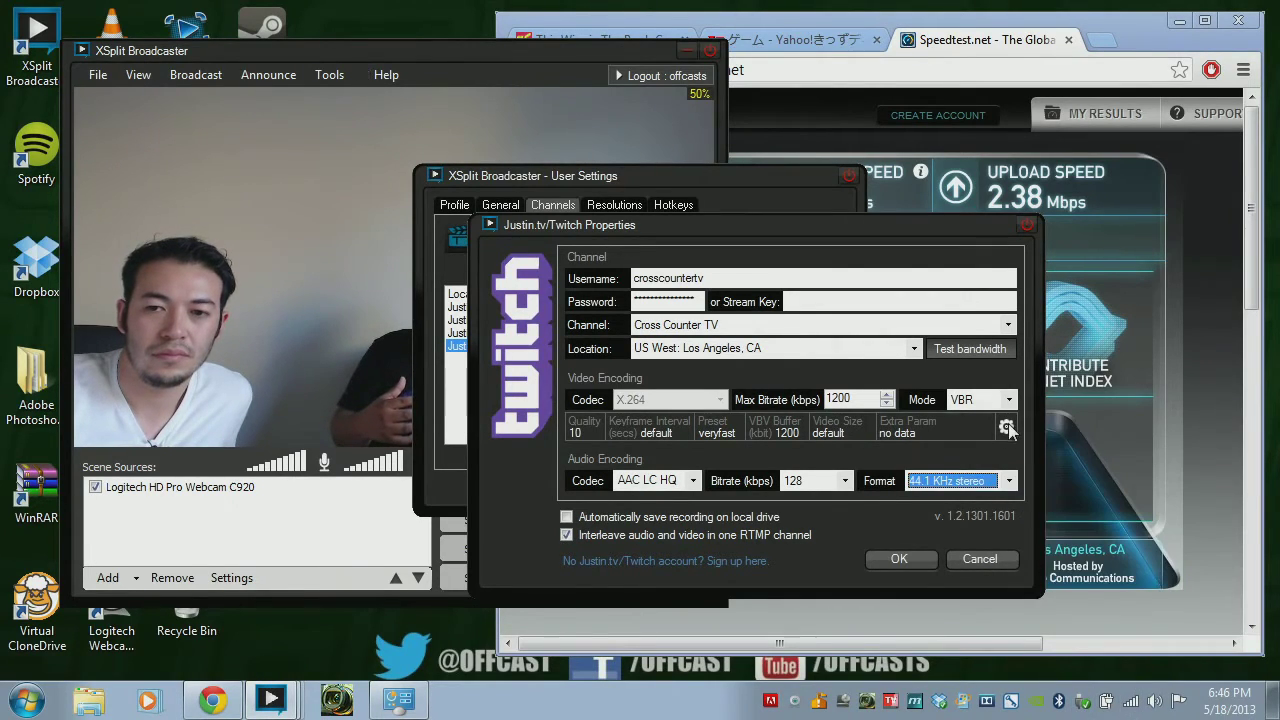
Review the quality and encoder preset options in the channel's video encoding setup, keeping quality 10 and the veryfast preset.
mouse_move(1008, 430)
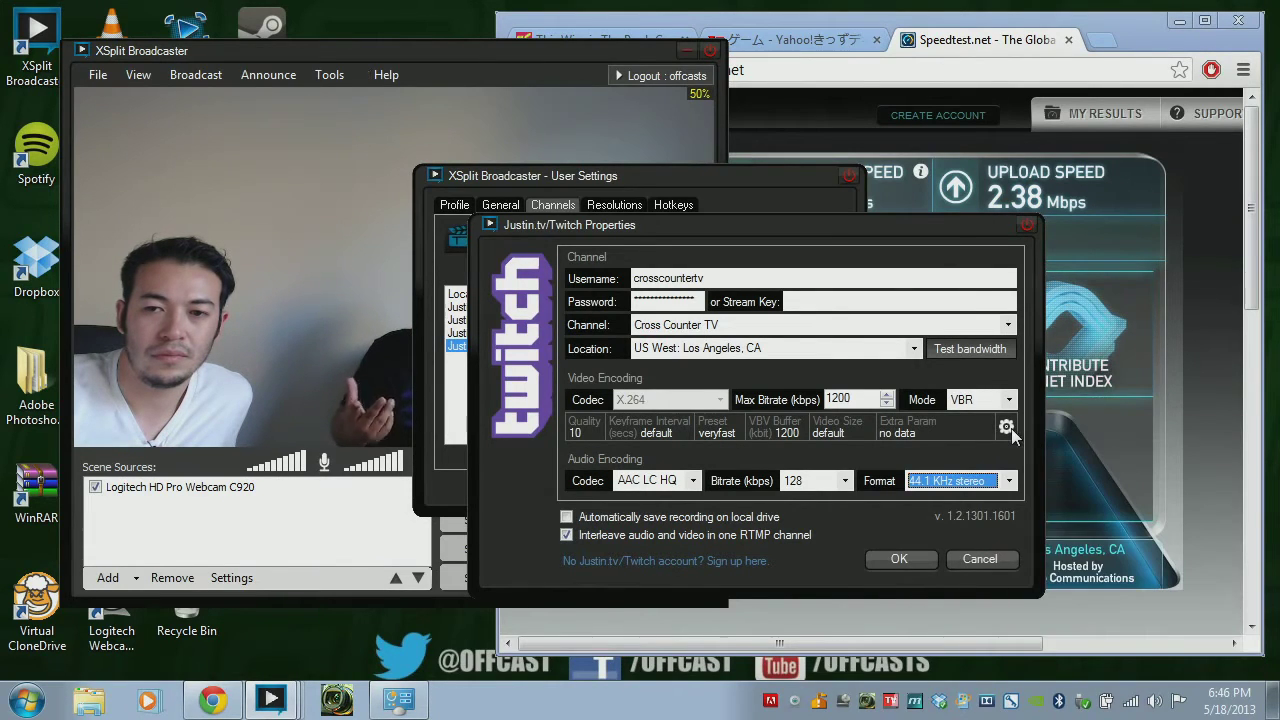
left_click(1207, 465)
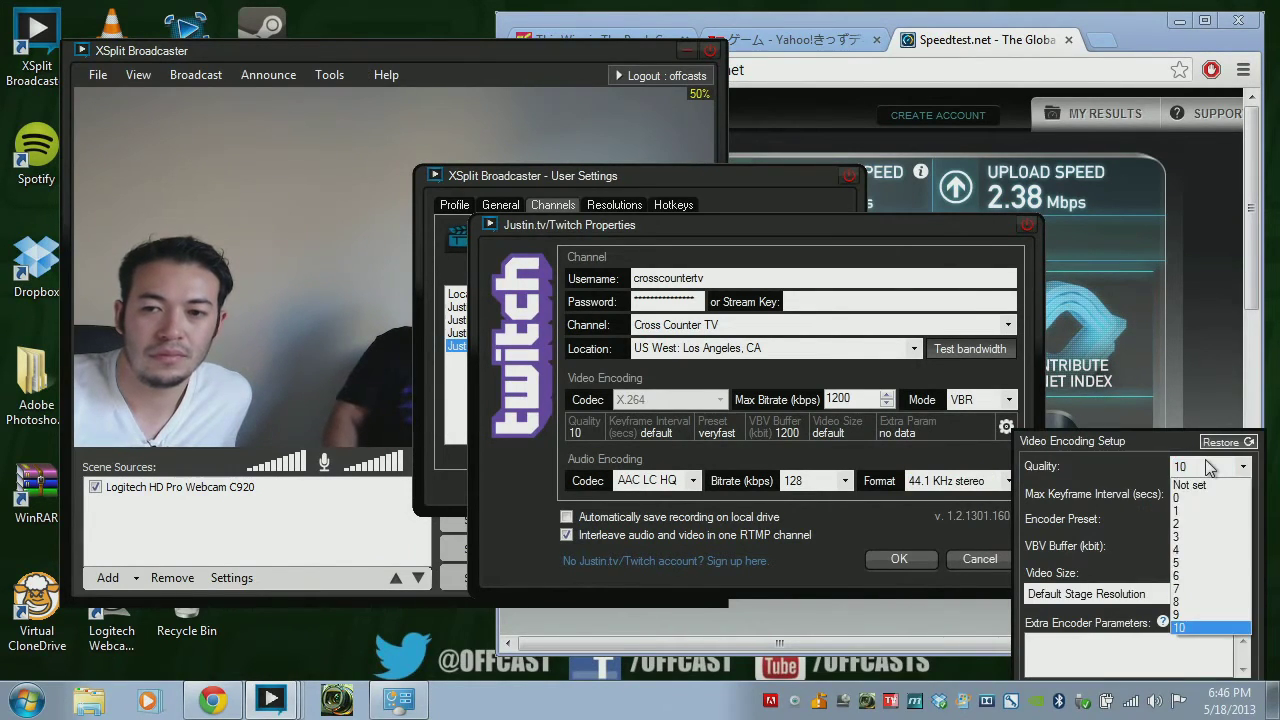
left_click(1207, 467)
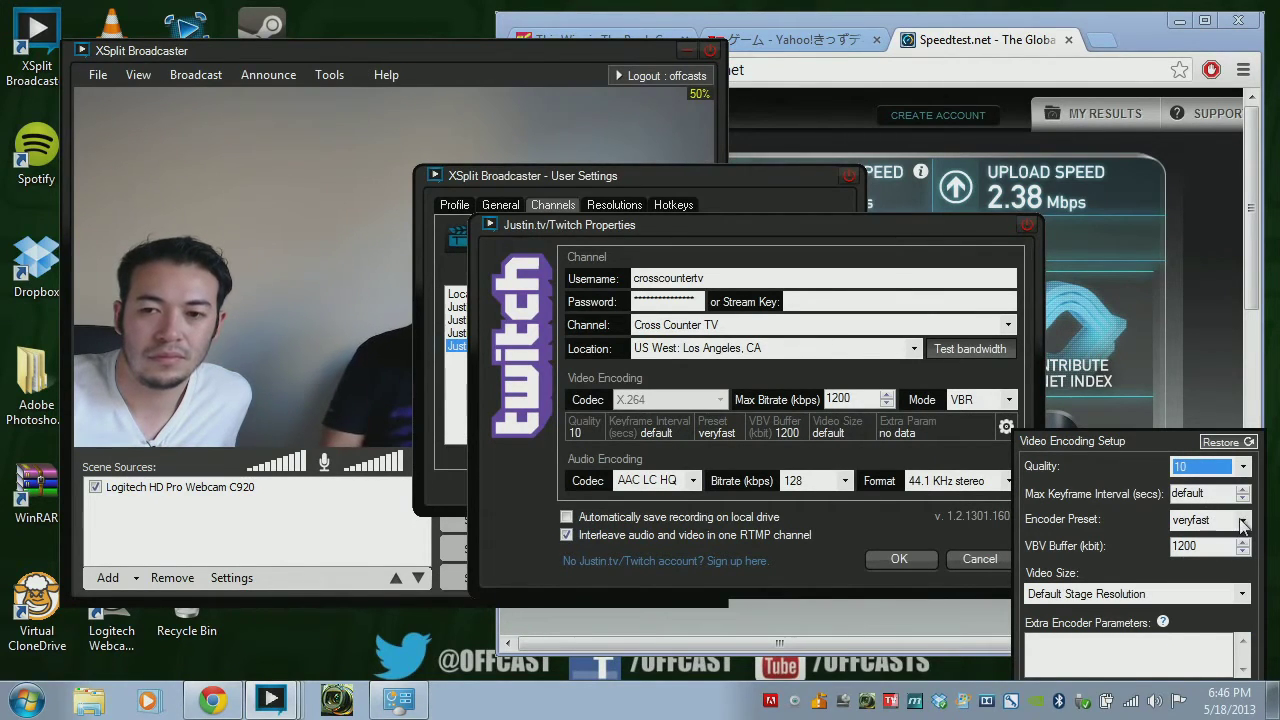
left_click(1244, 520)
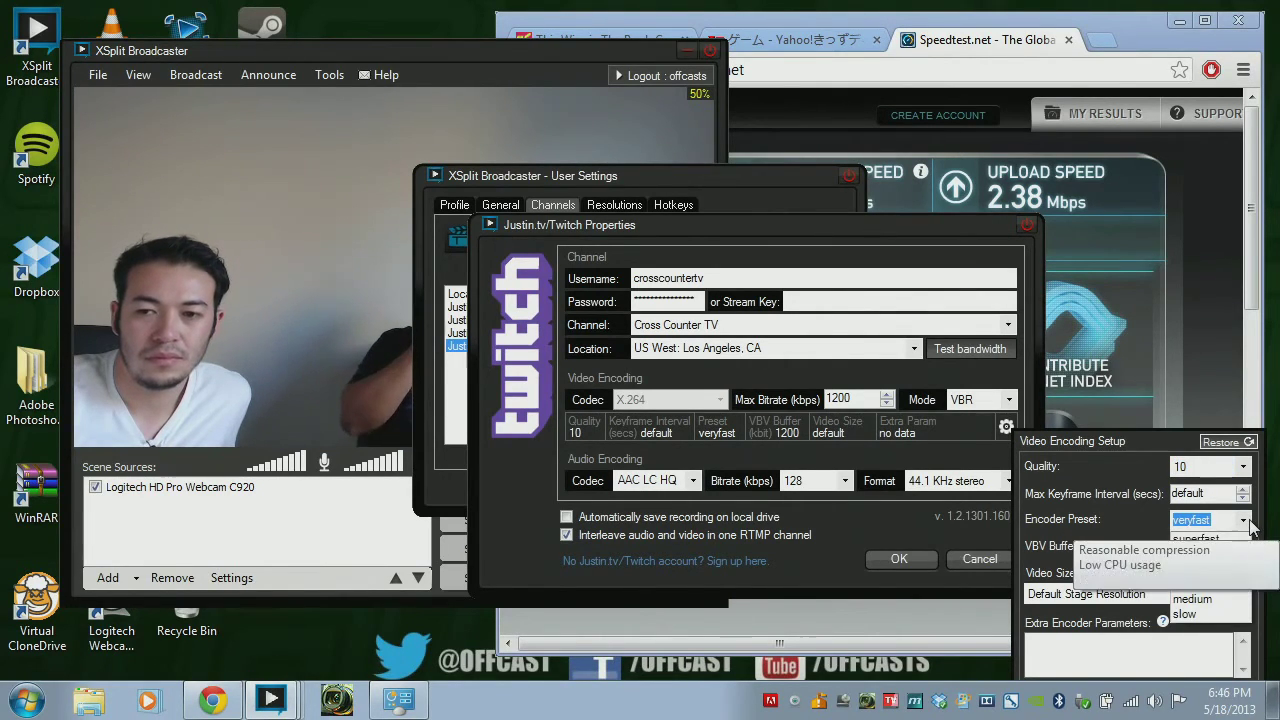
left_click(1208, 553)
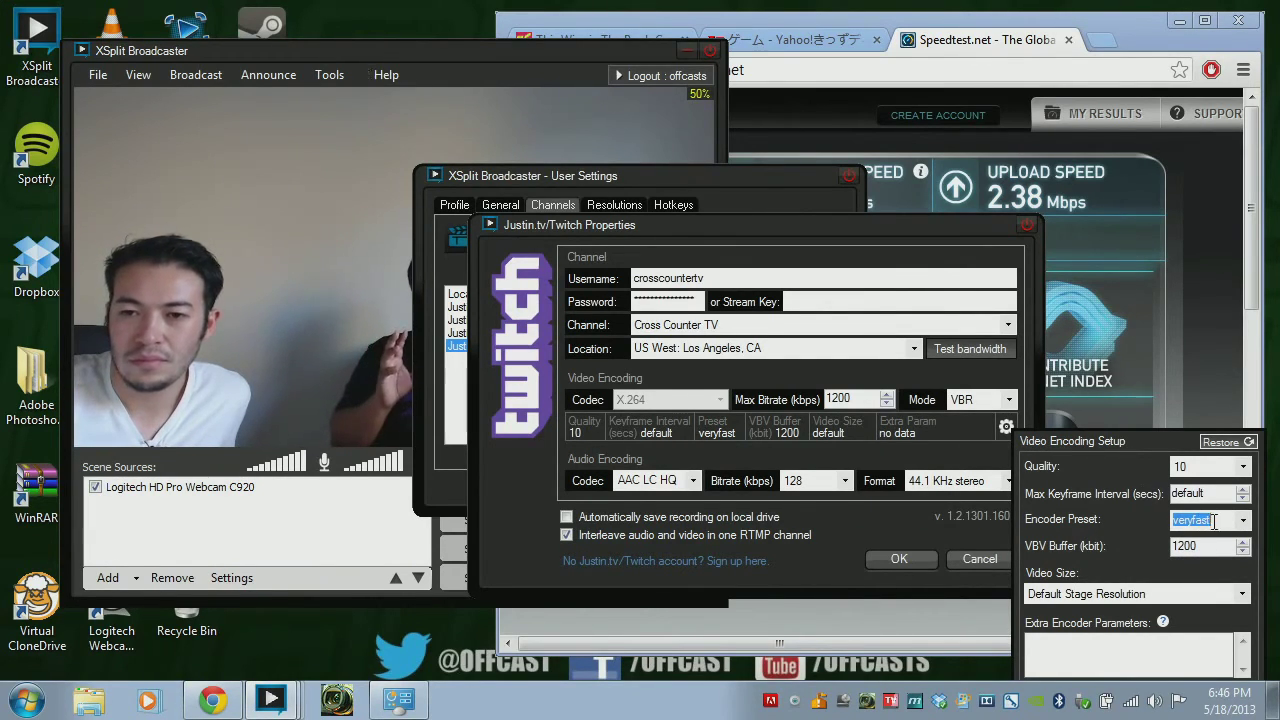
key("Escape")
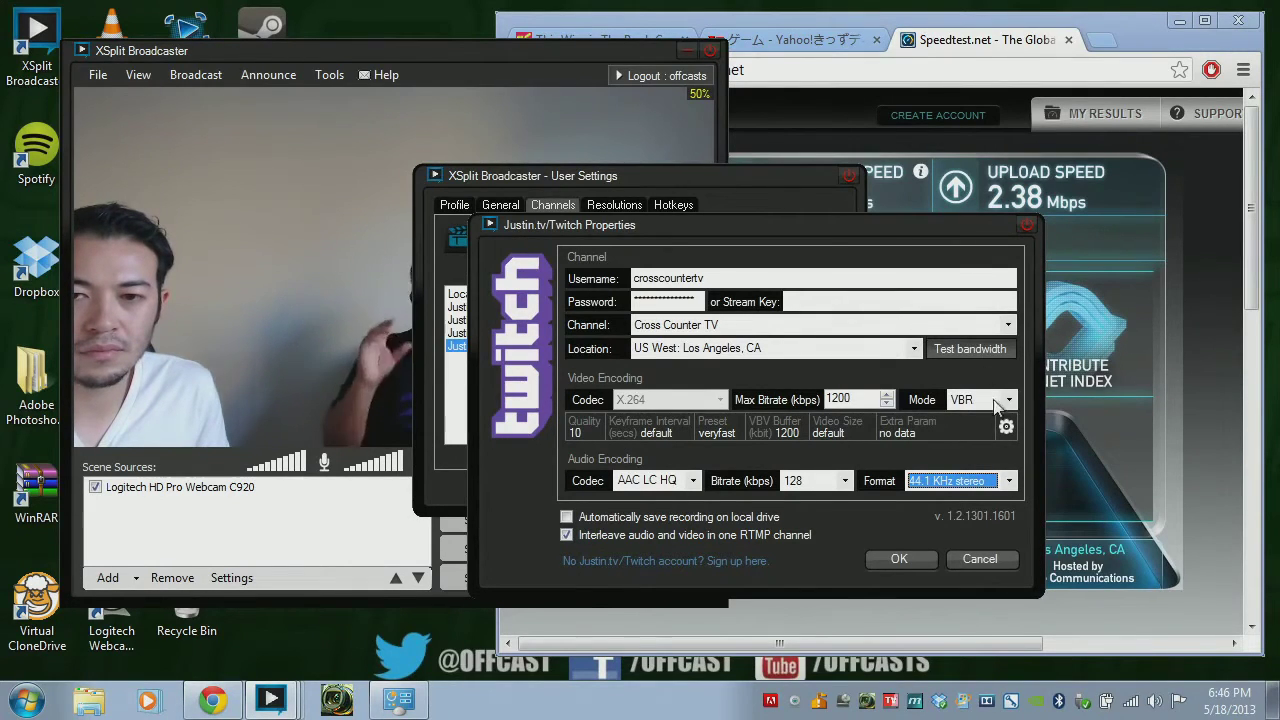
left_click(1006, 426)
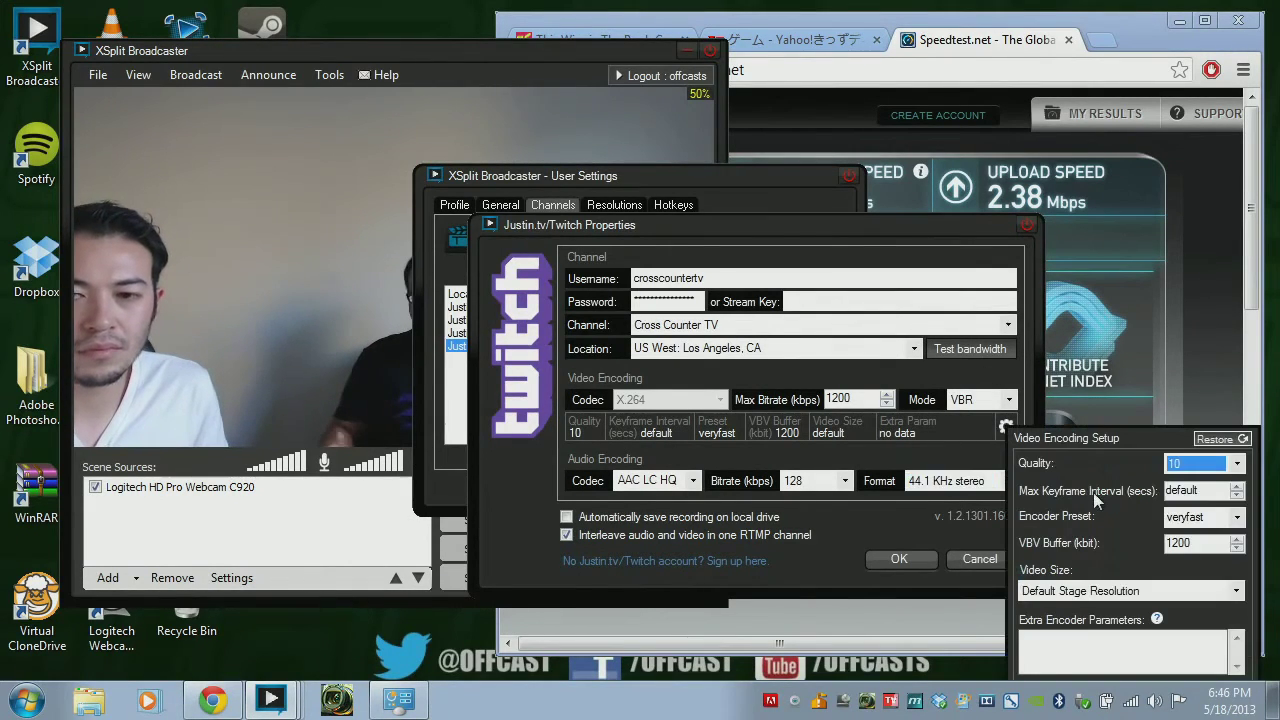
left_click(1222, 516)
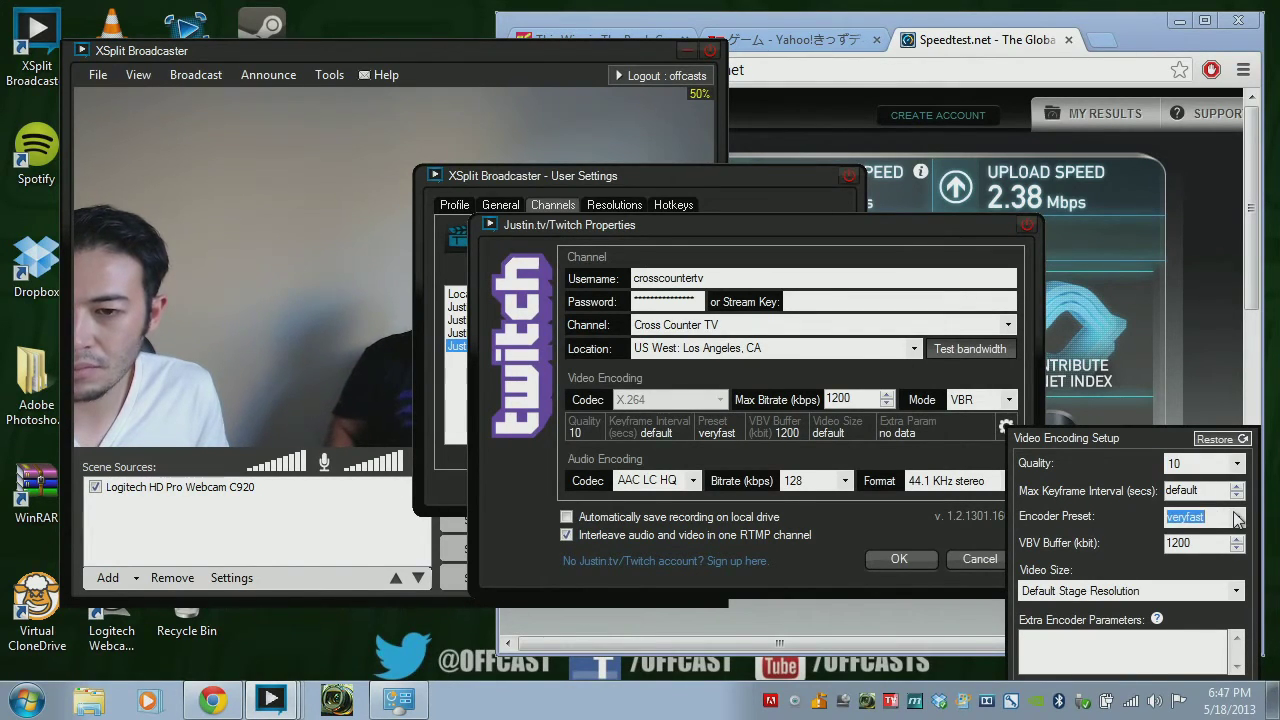
left_click(1237, 517)
left_click(1237, 517)
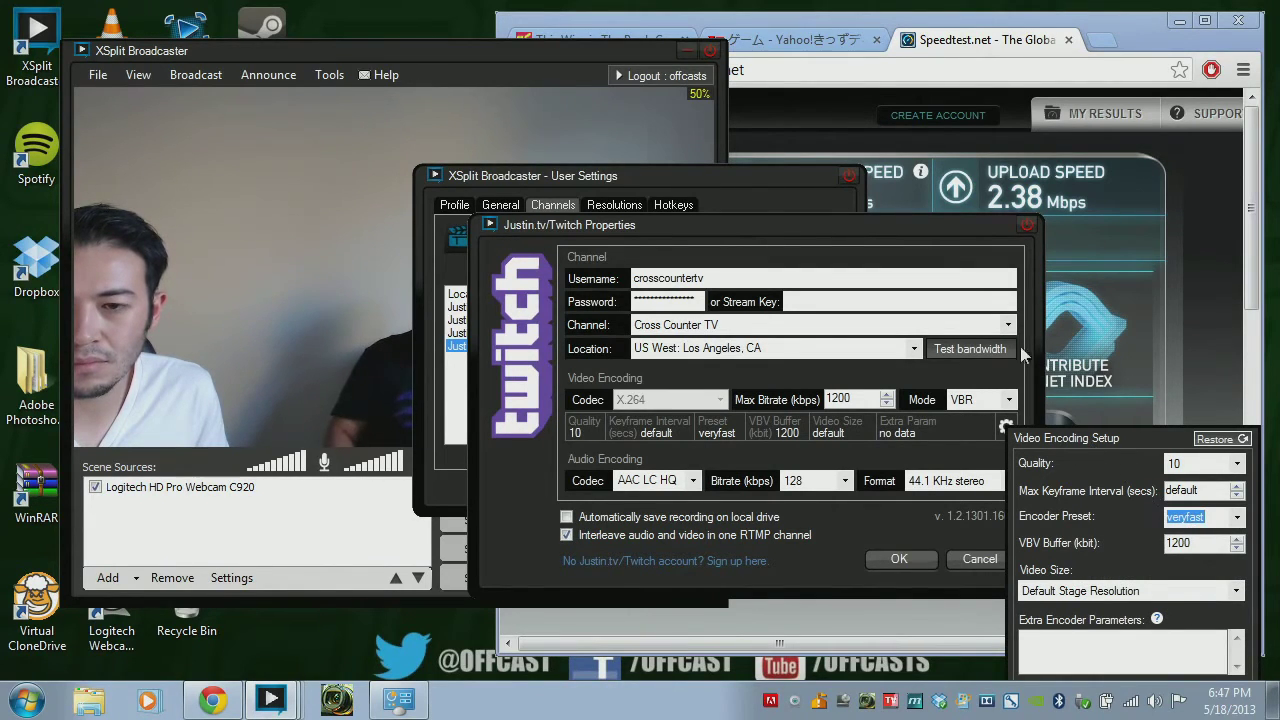
left_click(1006, 424)
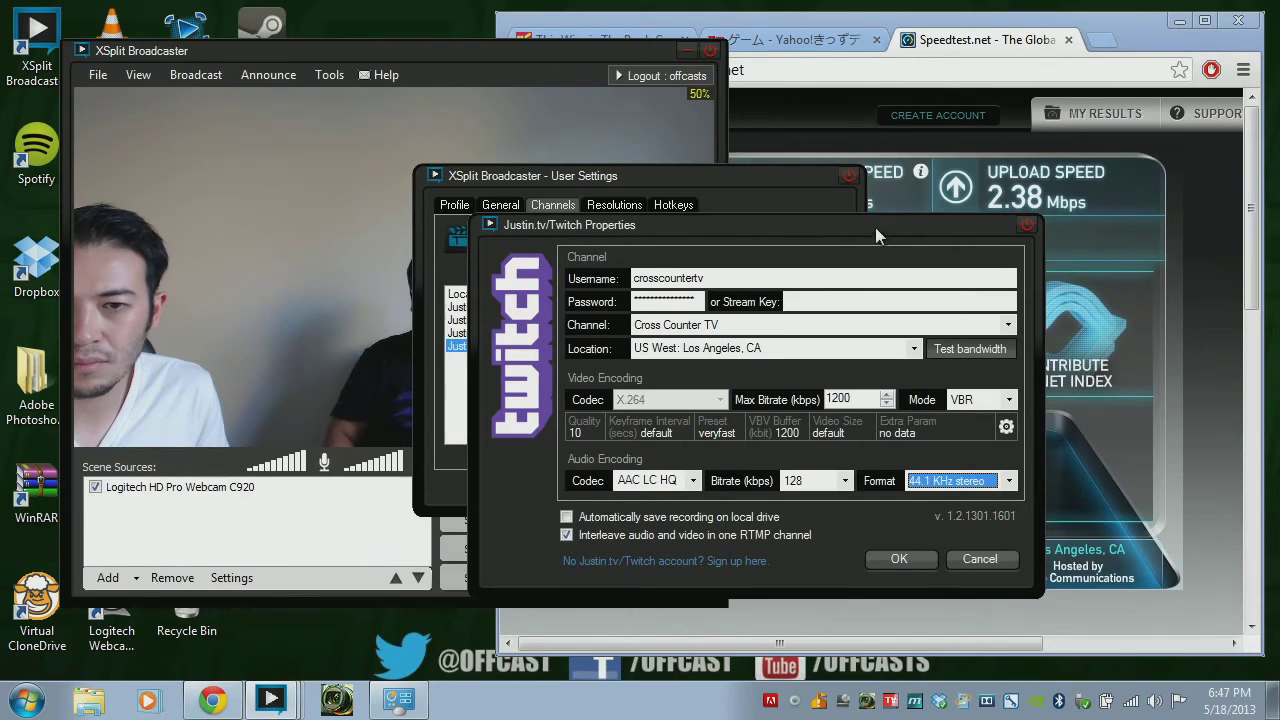
Set the channel's video size to 640 x 360 - 360p nHD (16:9) and save the channel and user settings.
left_click_drag(875, 227, 816, 140)
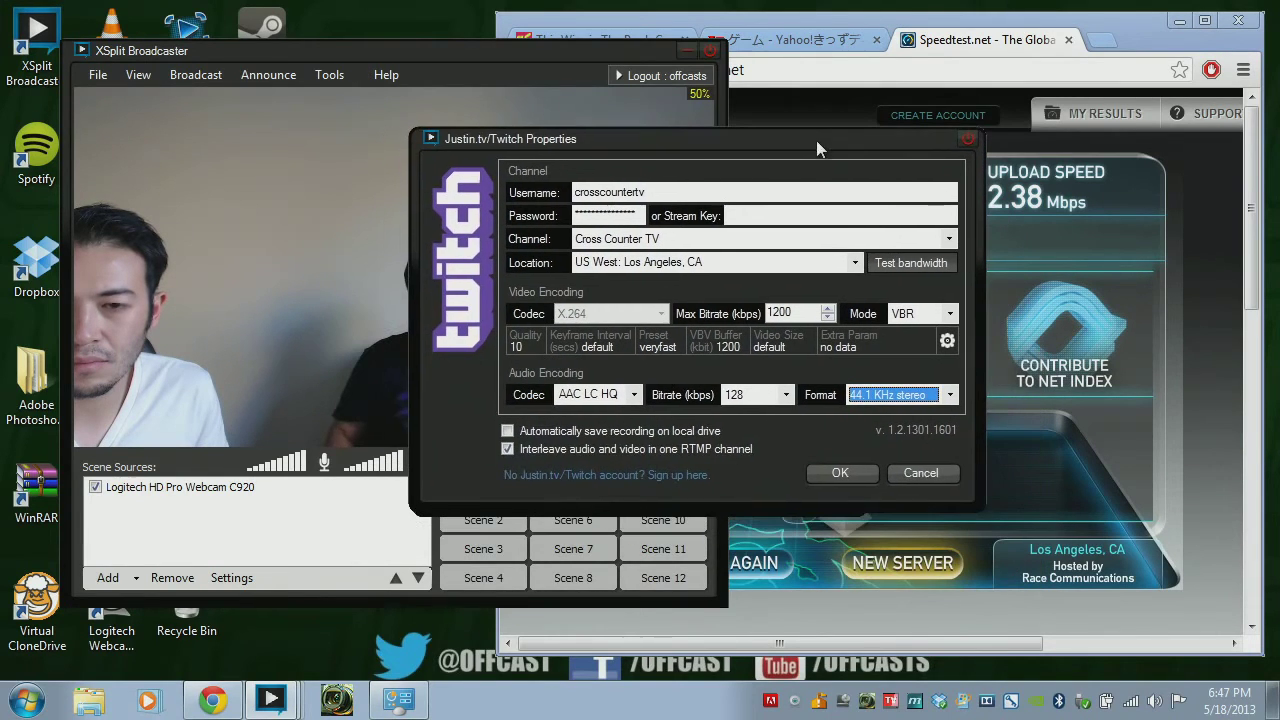
left_click(946, 342)
left_click(1130, 421)
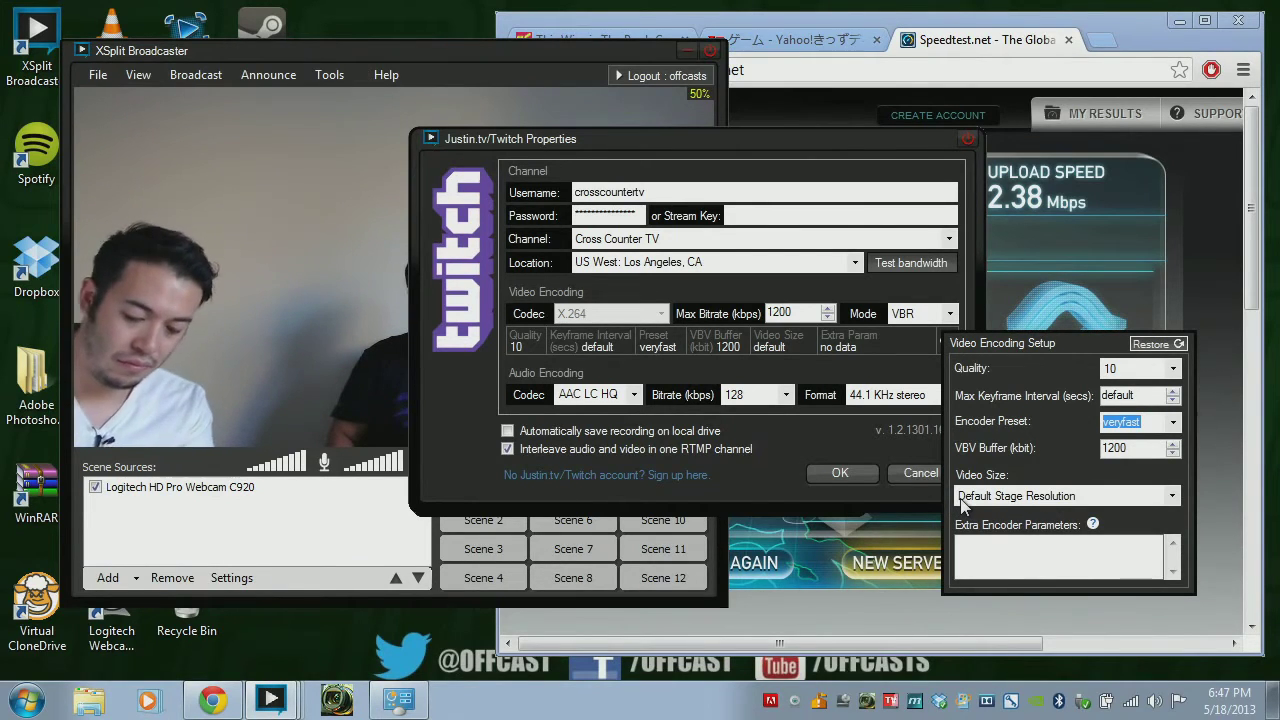
left_click(1016, 495)
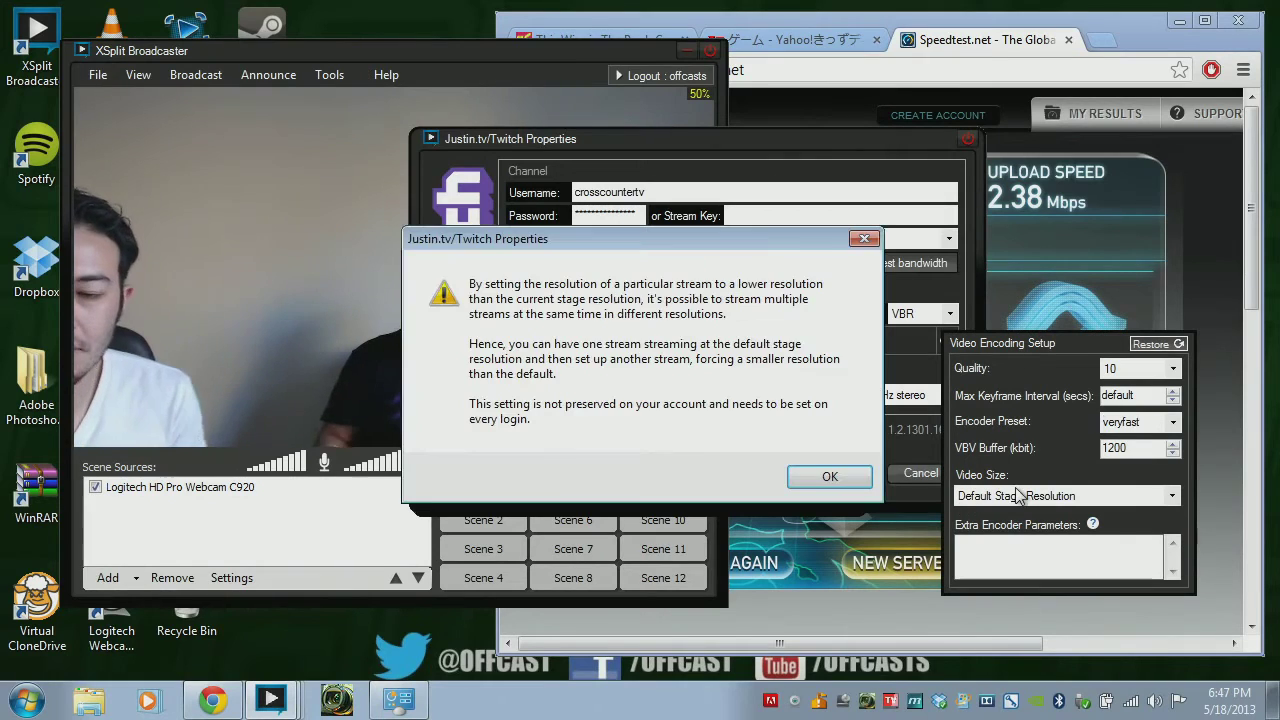
left_click(830, 476)
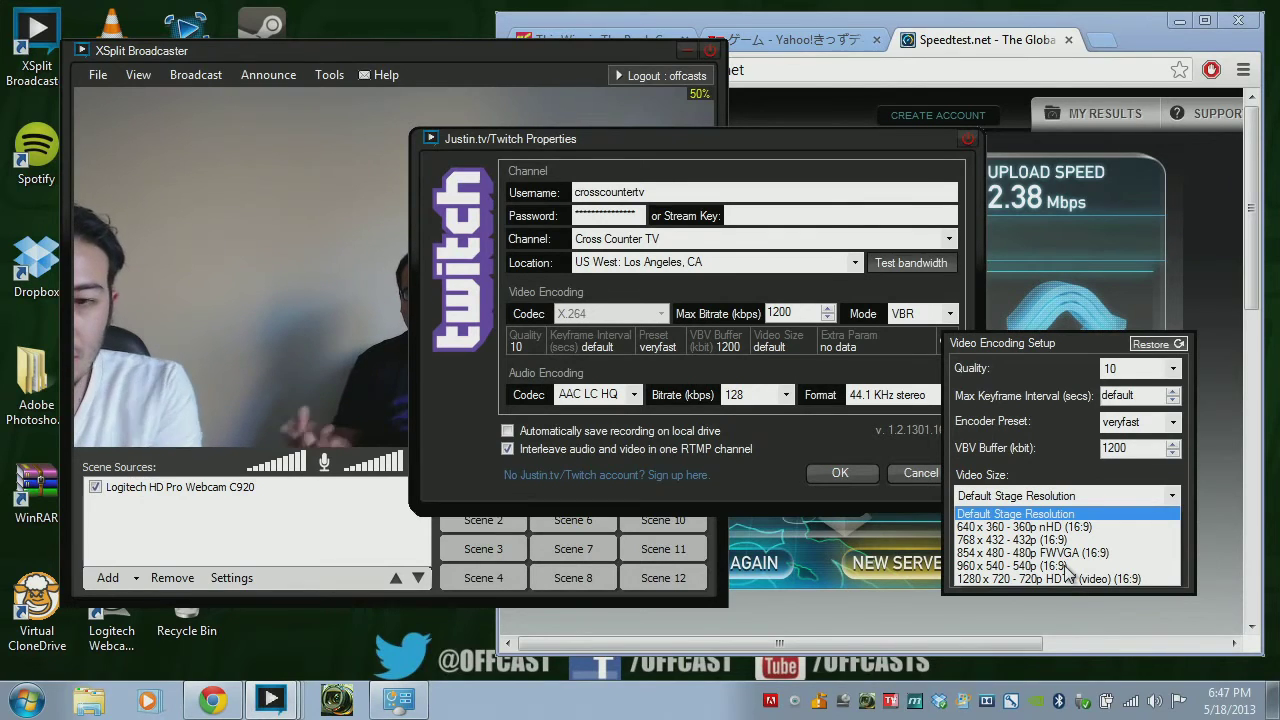
left_click(1103, 527)
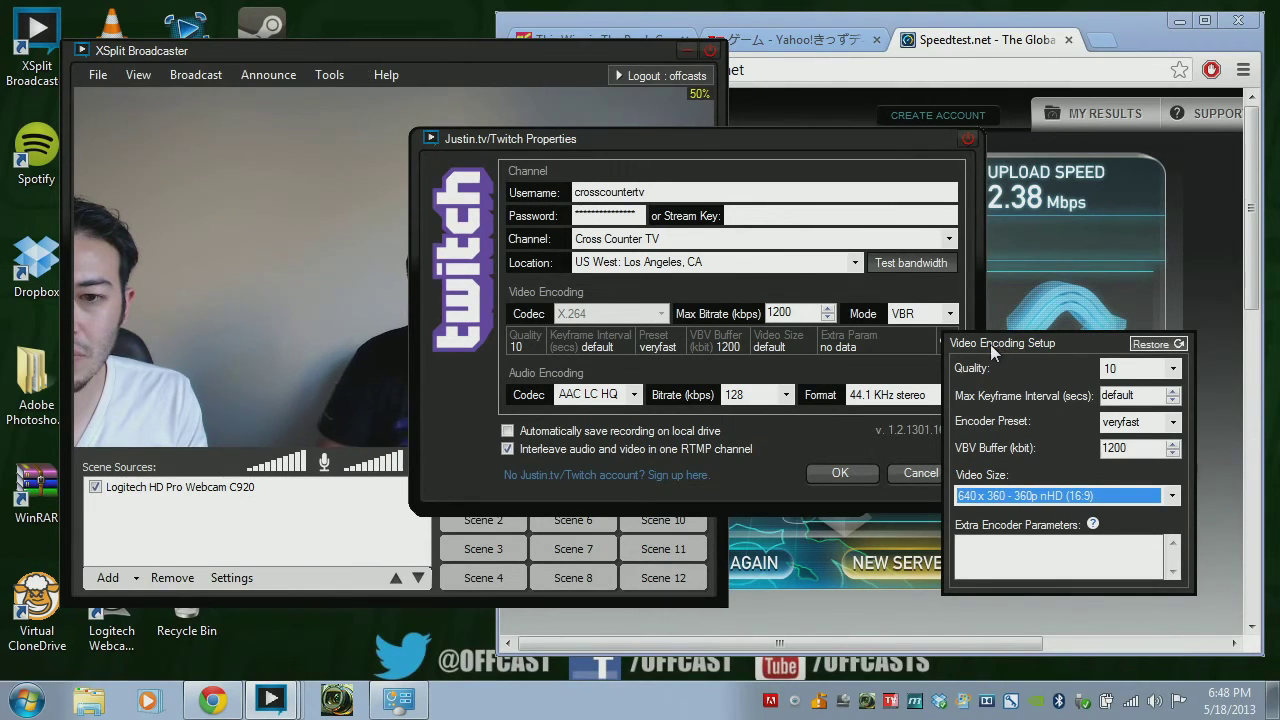
left_click(906, 349)
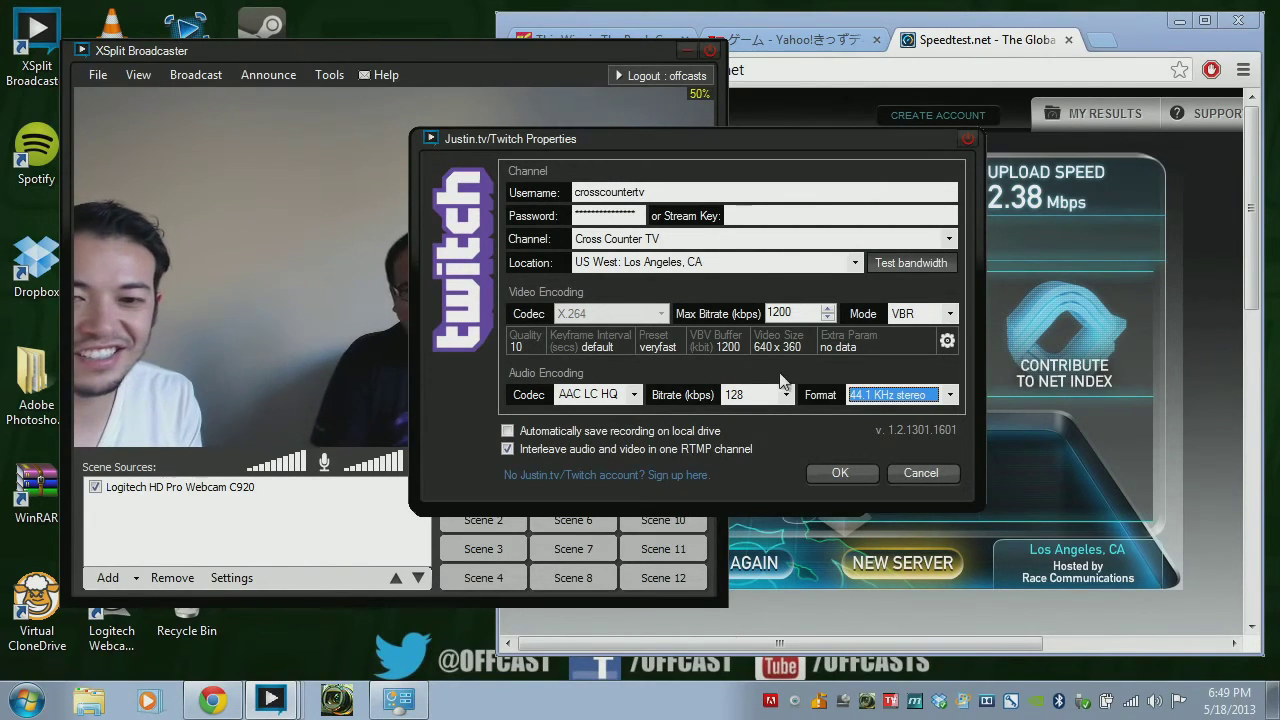
left_click(851, 470)
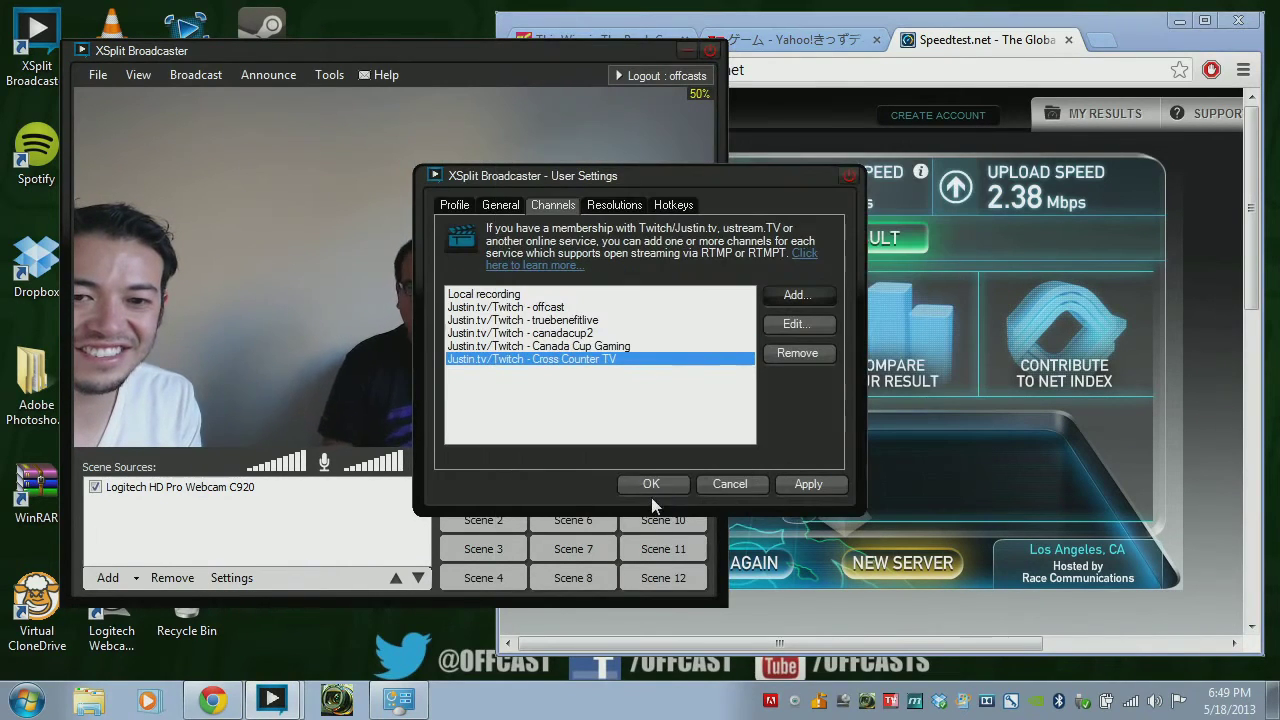
left_click(654, 486)
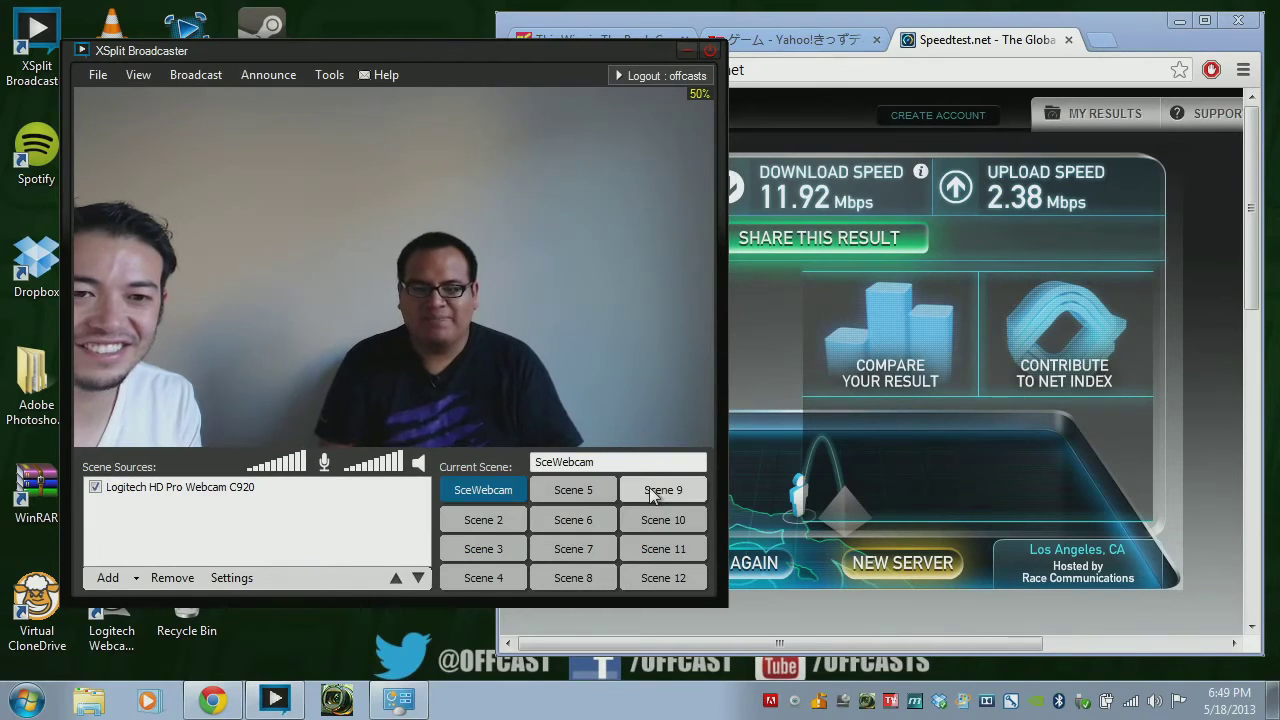
Preview Scene 2 with the Yahoo! Kids Winnie the Pooh game page in its captured screen region, and return to the SceWebcam scene.
left_click(466, 526)
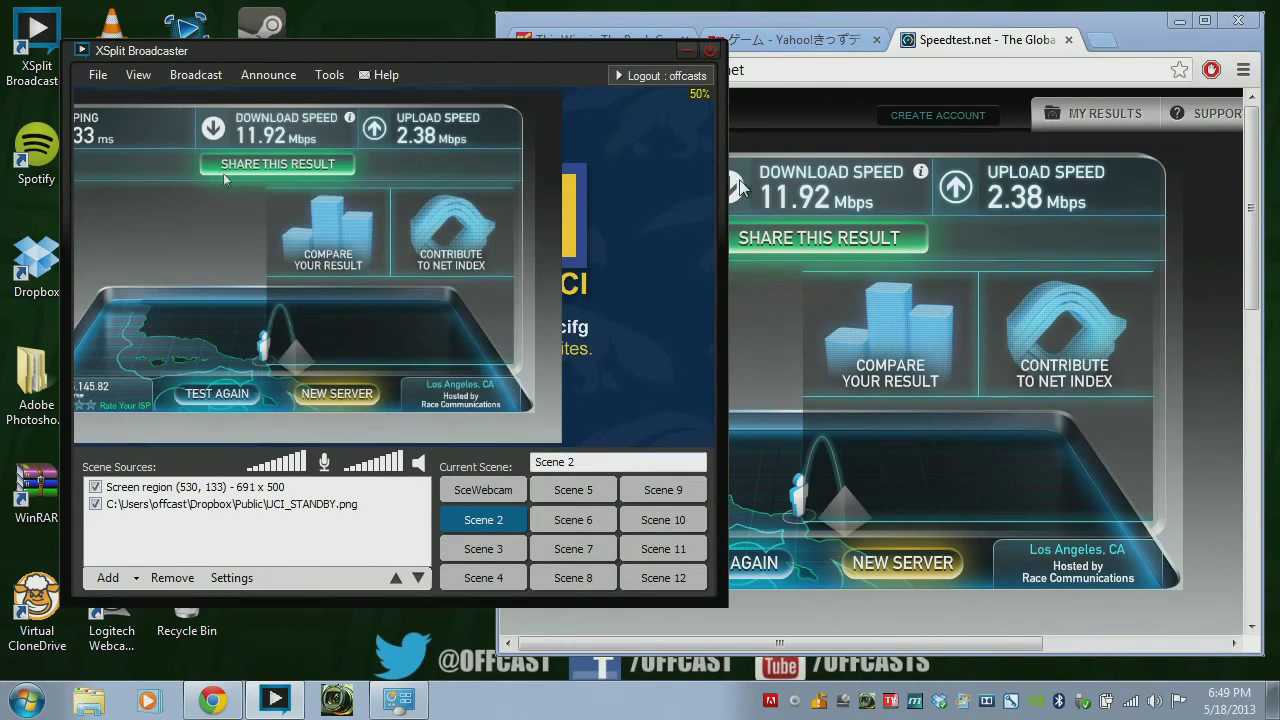
left_click(792, 40)
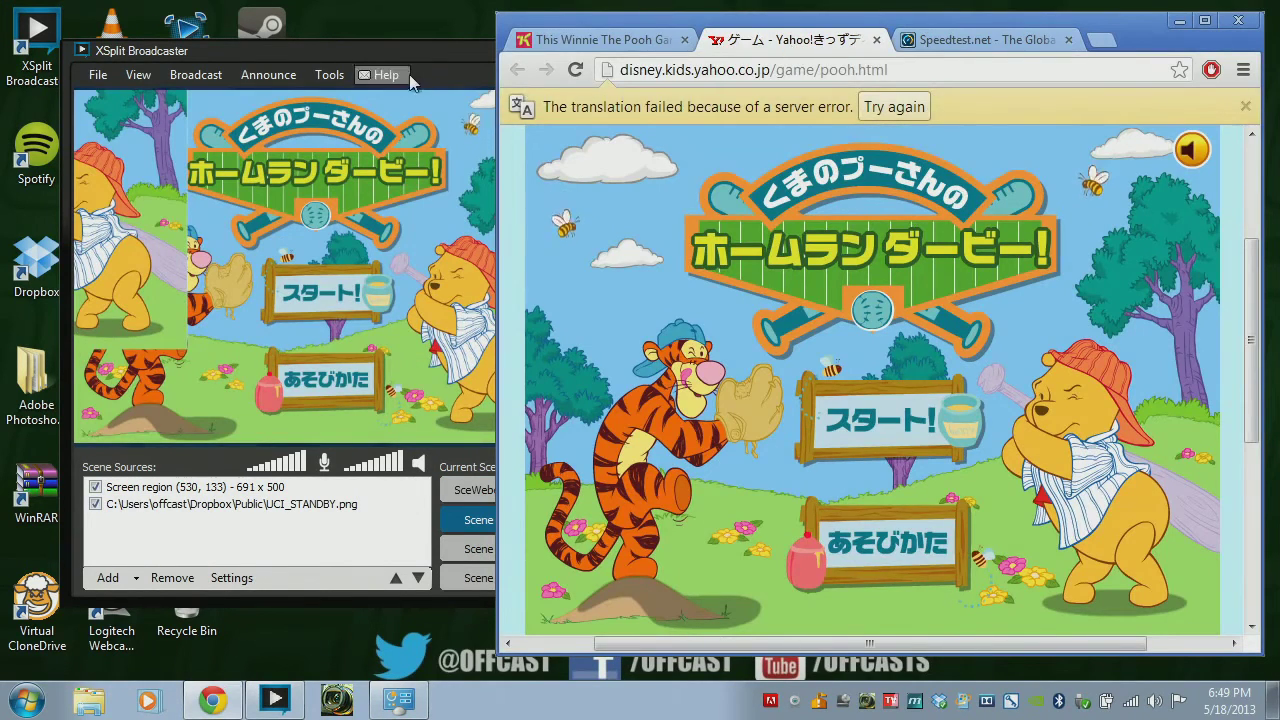
left_click(411, 53)
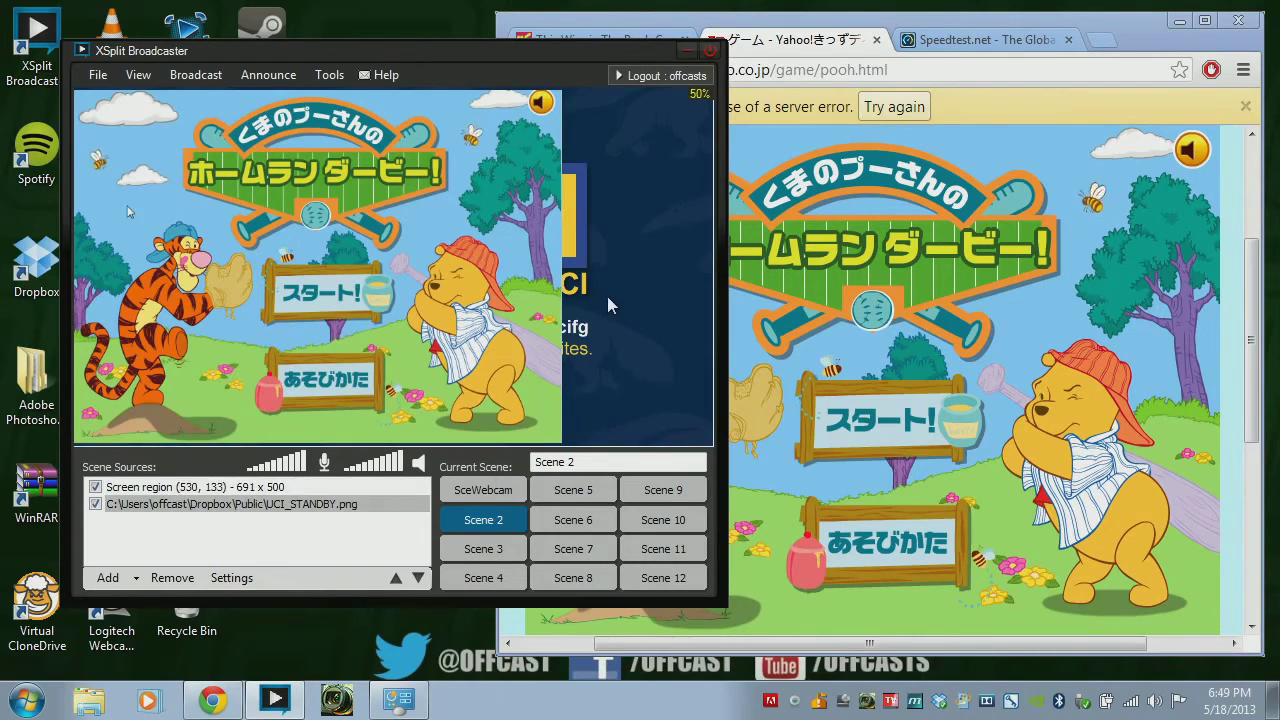
left_click(483, 490)
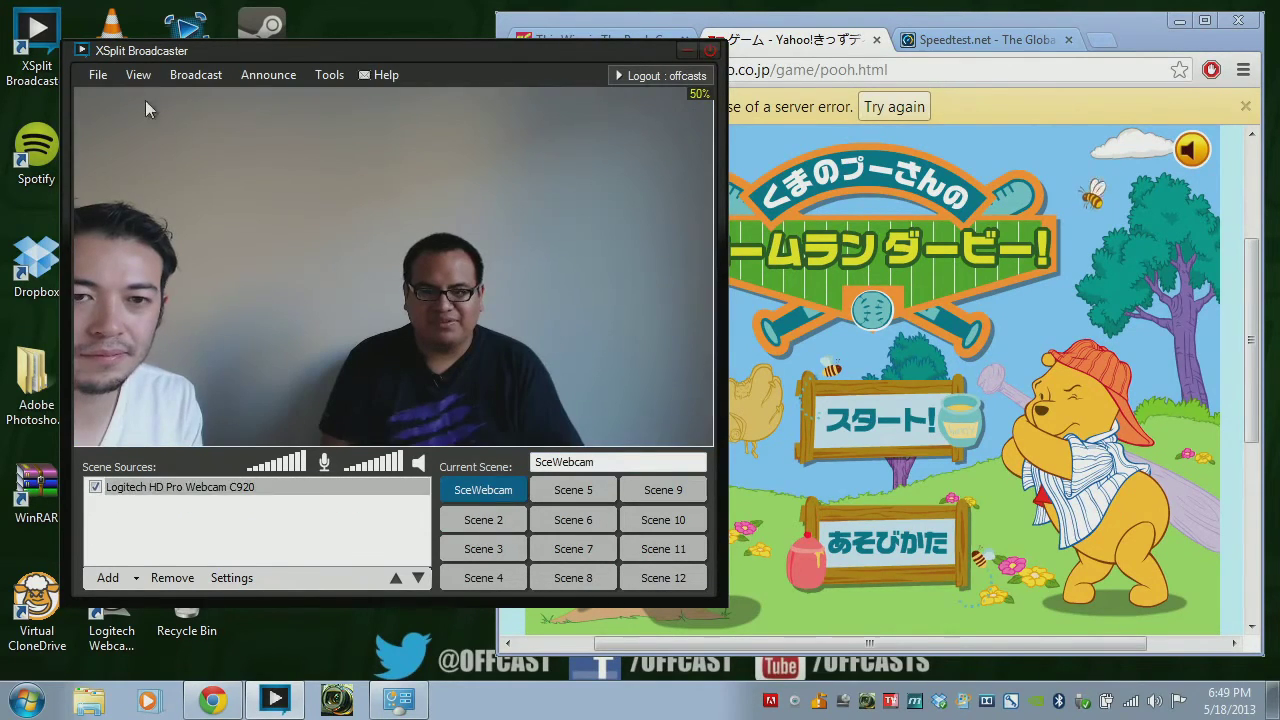
Start a live broadcast to the Justin.tv/Twitch Cross Counter TV channel and scale the viewport to 70%.
left_click(175, 77)
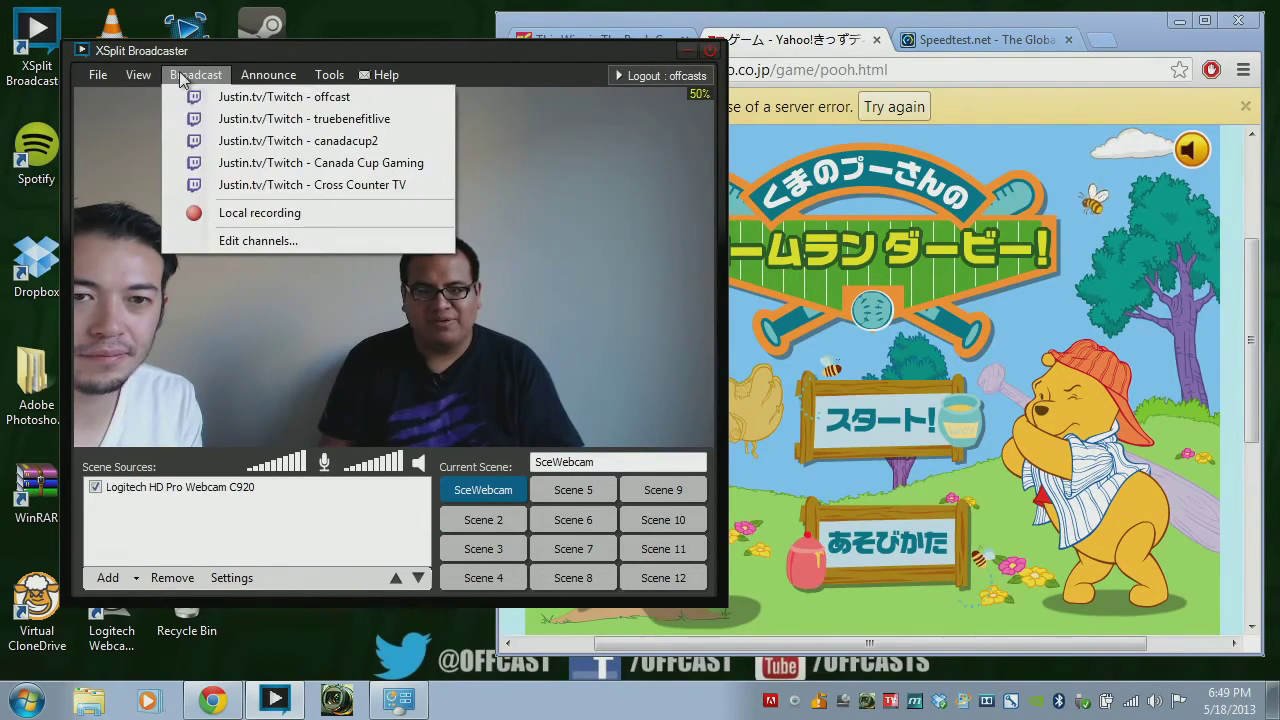
left_click(292, 190)
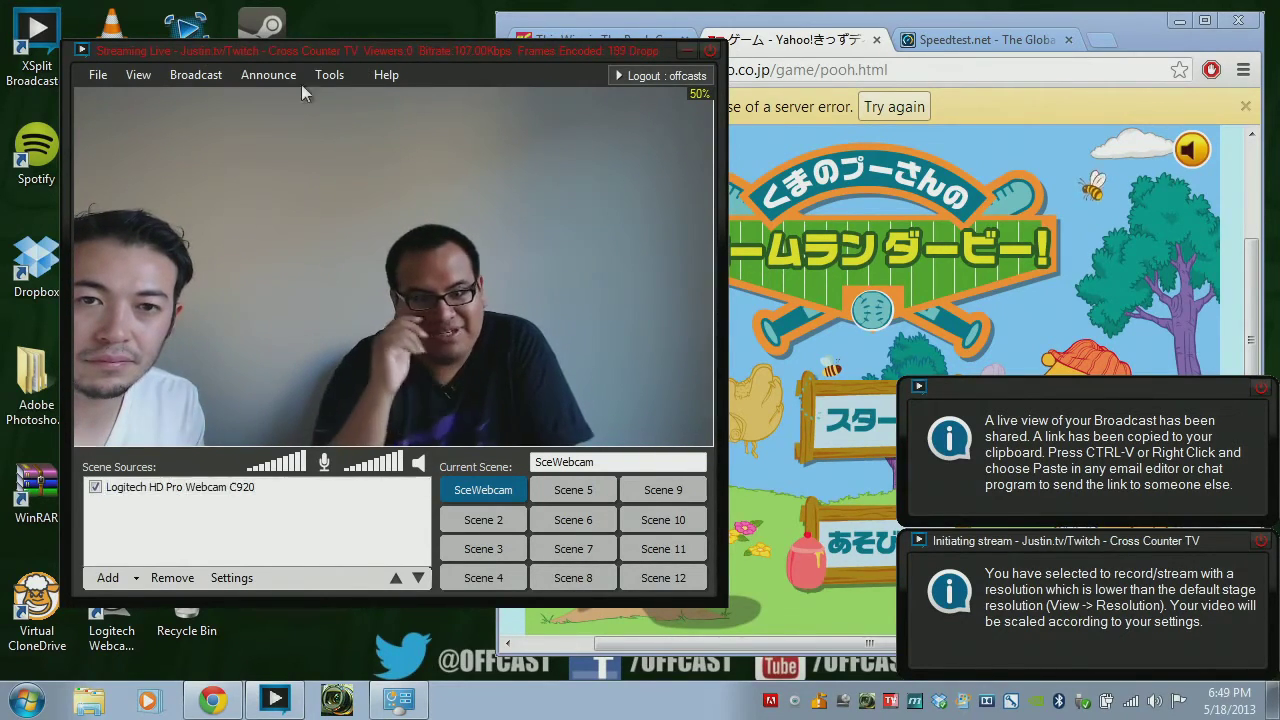
left_click(141, 75)
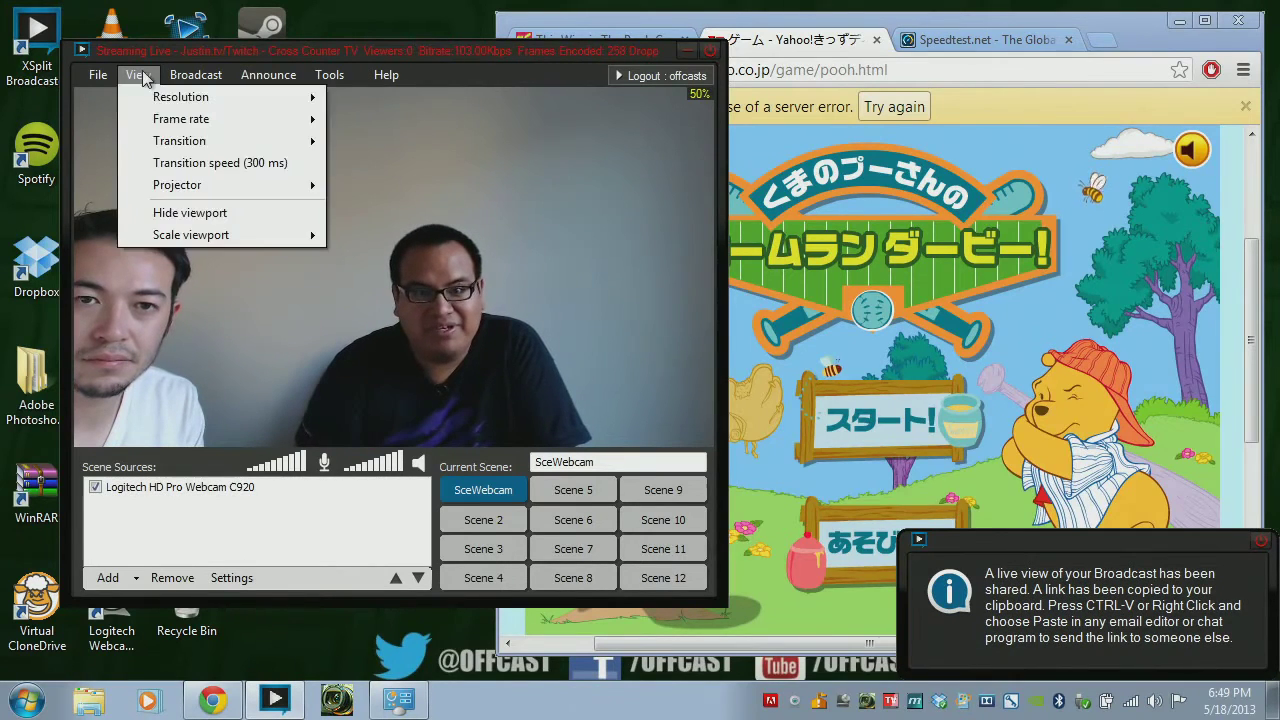
mouse_move(310, 248)
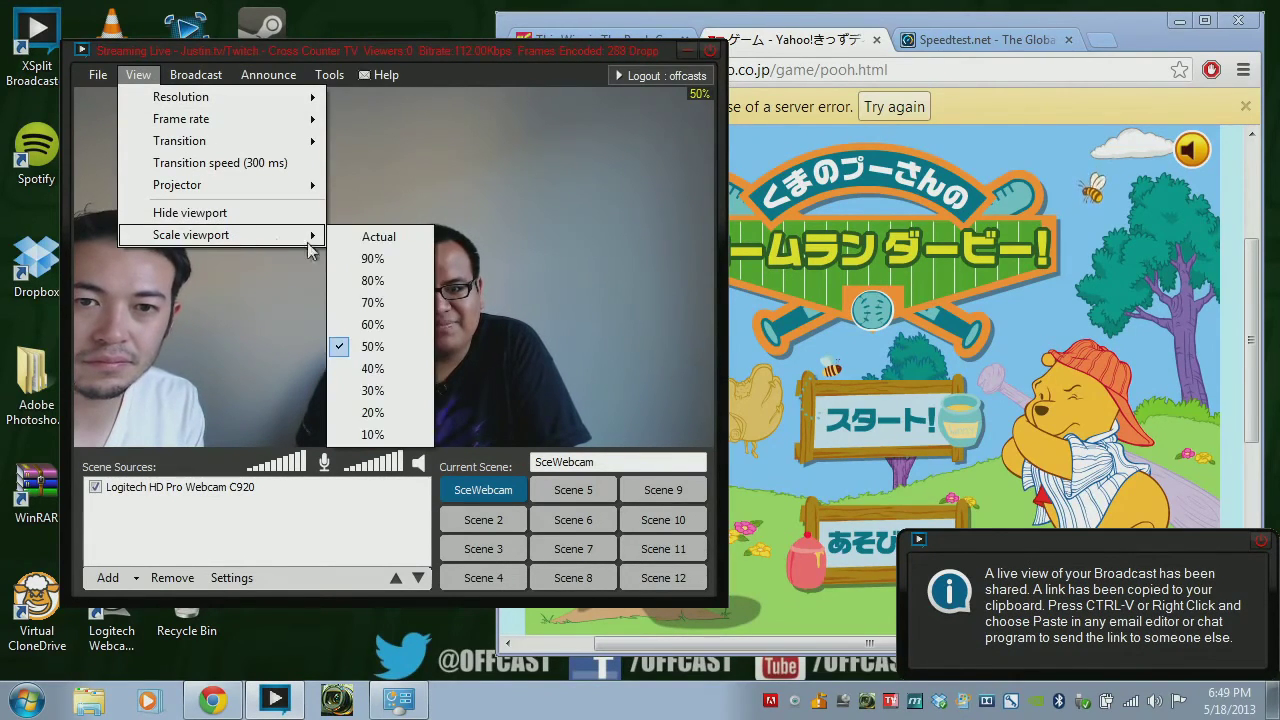
left_click(387, 296)
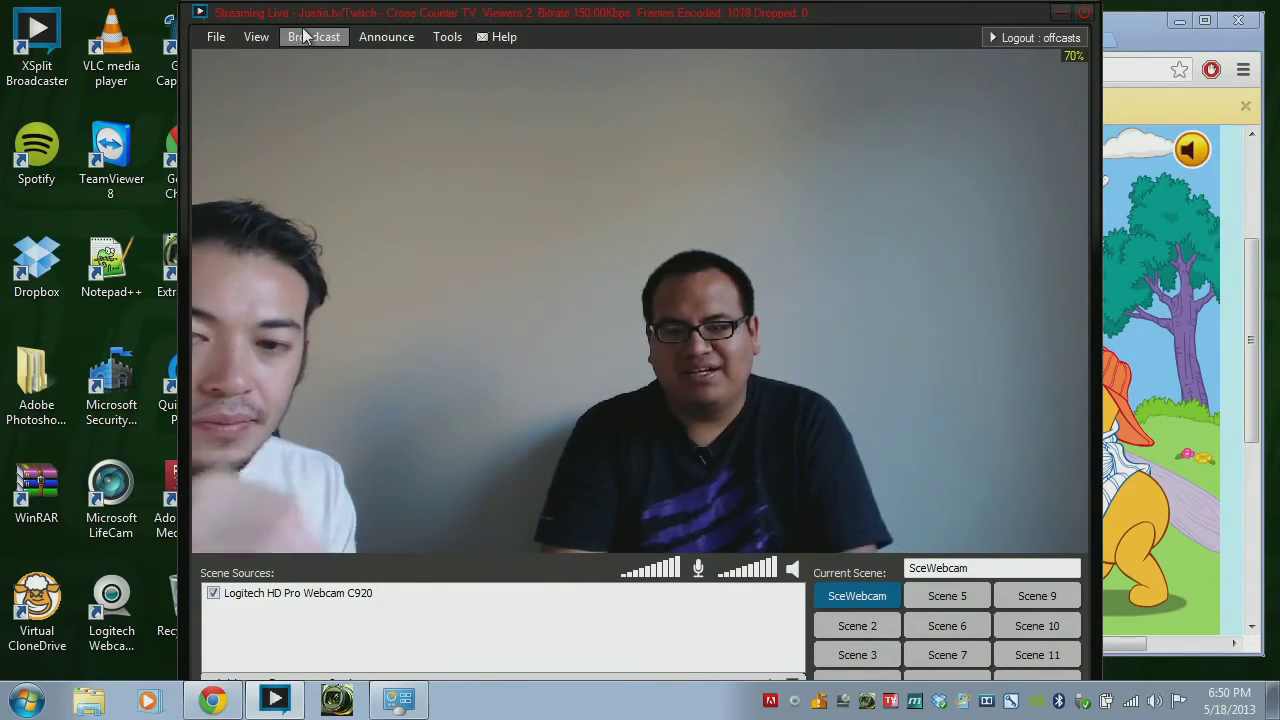
Switch the live stream back and forth between Scene 2 and SceWebcam, and stop the Cross Counter TV broadcast.
left_click(849, 628)
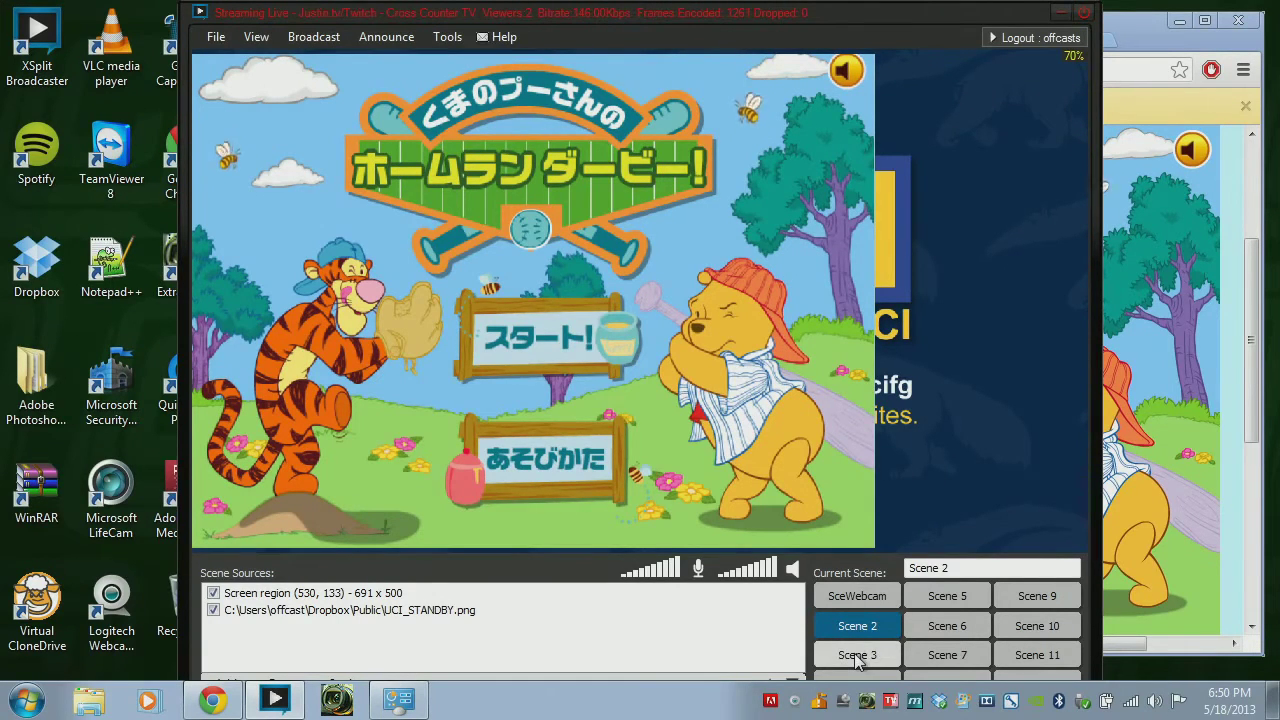
left_click(843, 597)
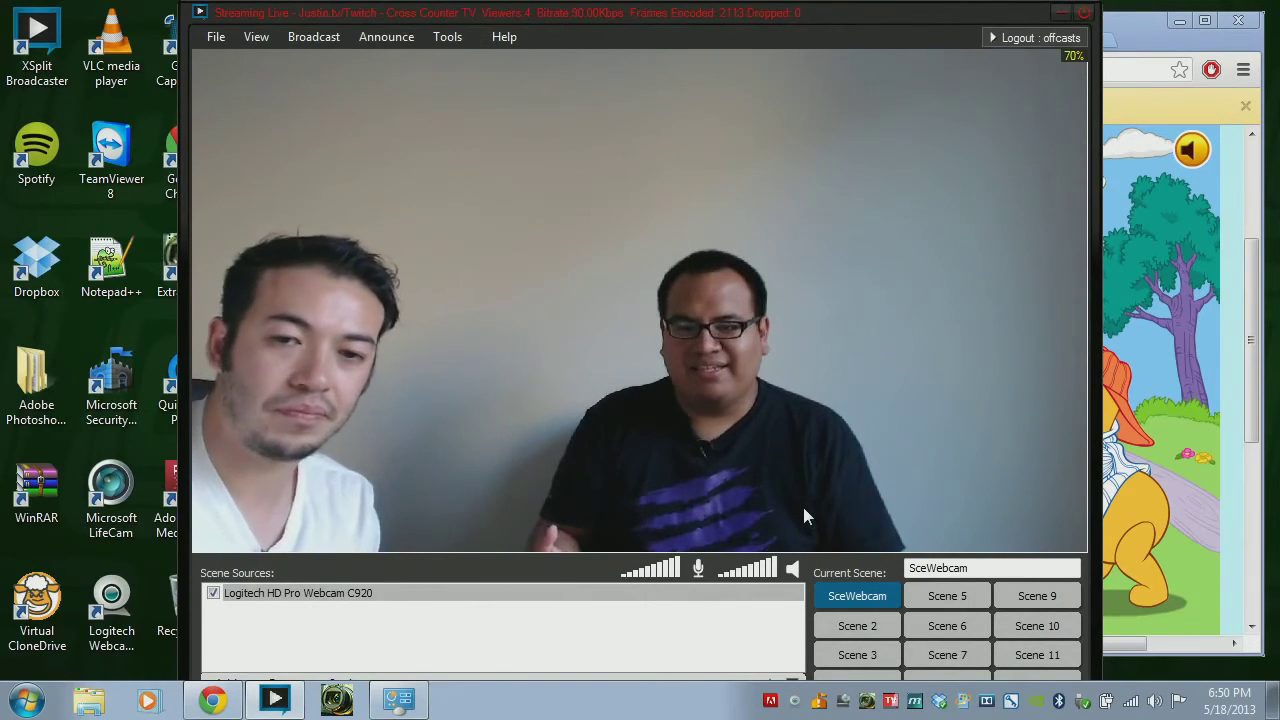
left_click(852, 630)
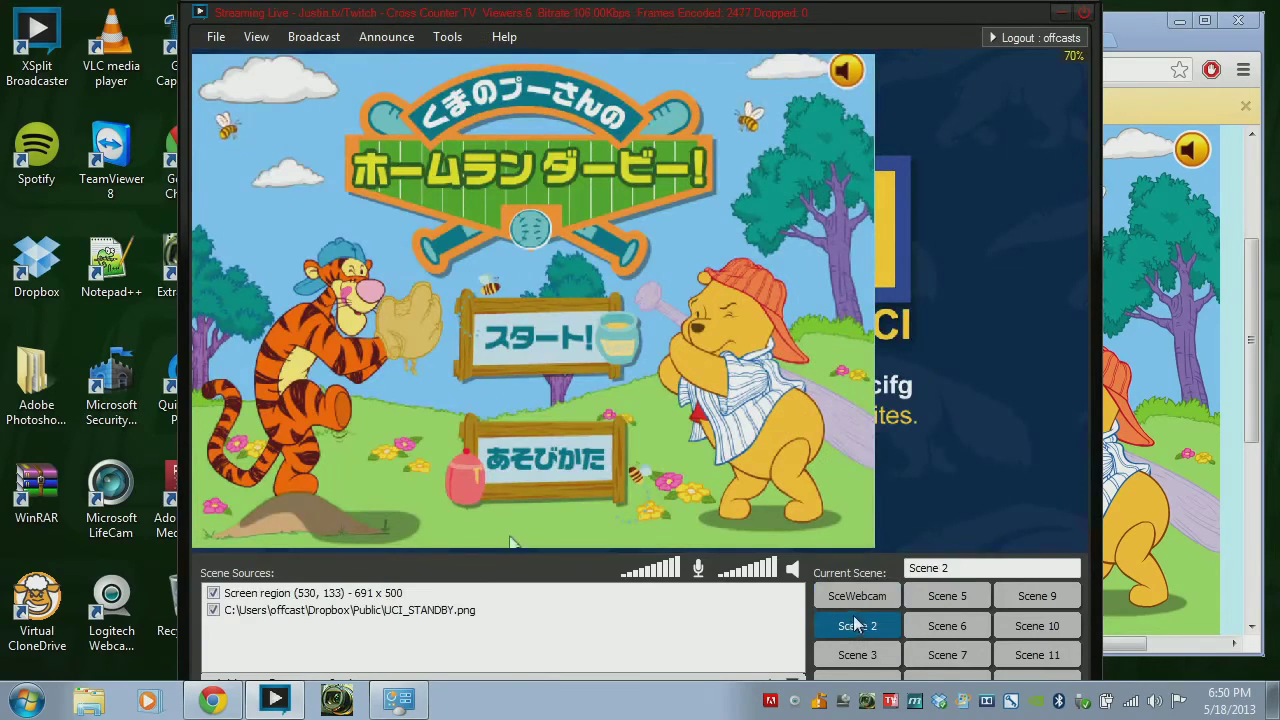
left_click(857, 596)
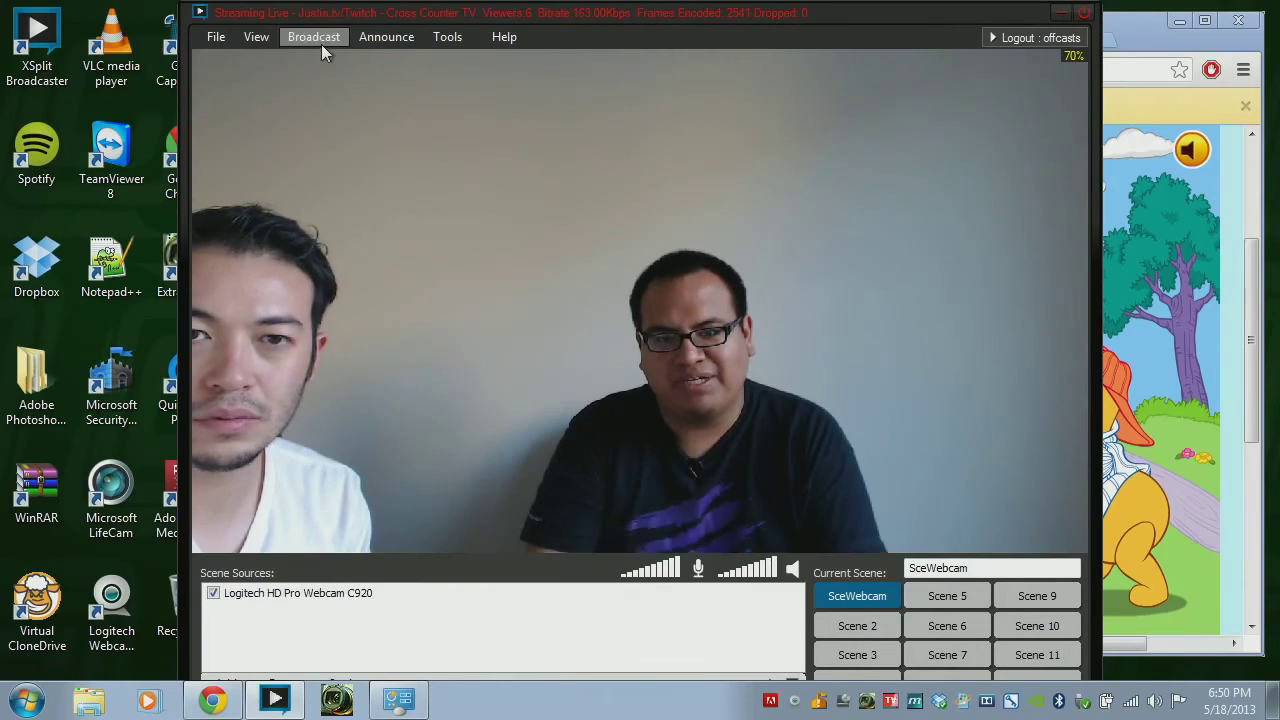
left_click(318, 38)
left_click(371, 150)
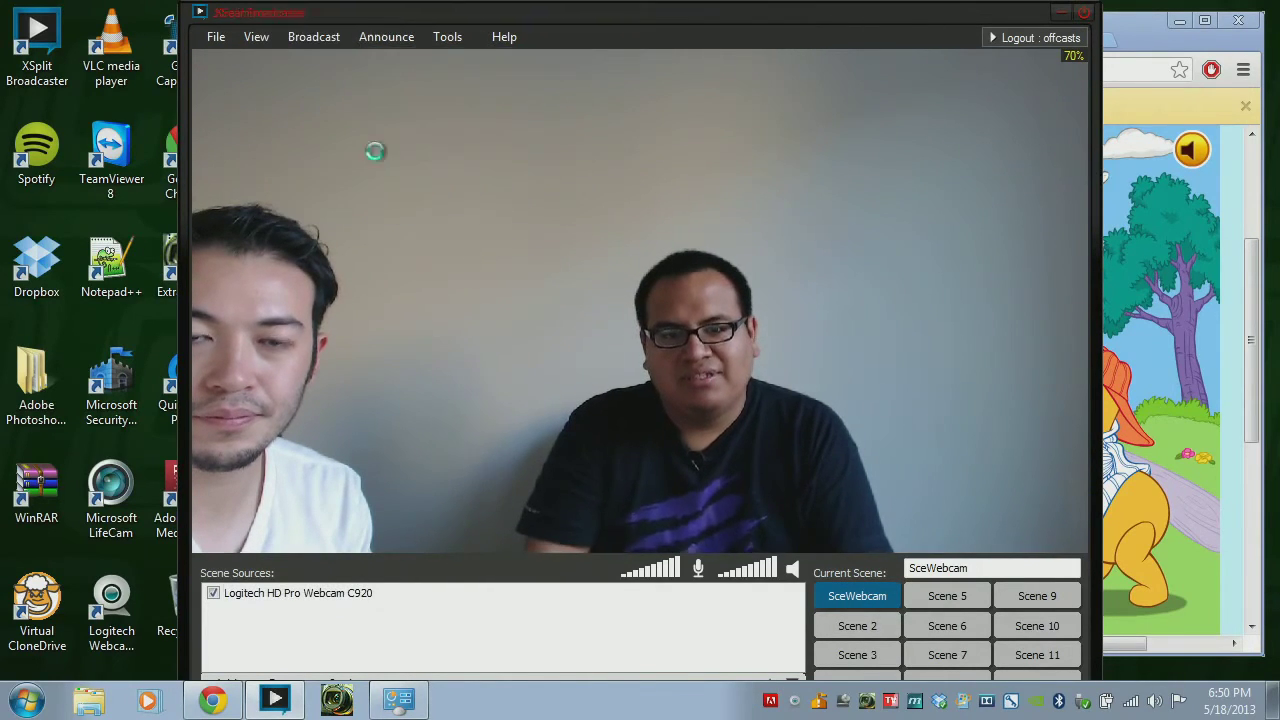
Open the properties of the Justin.tv/Twitch Cross Counter TV channel and set its video encoding mode to CBR.
left_click(323, 38)
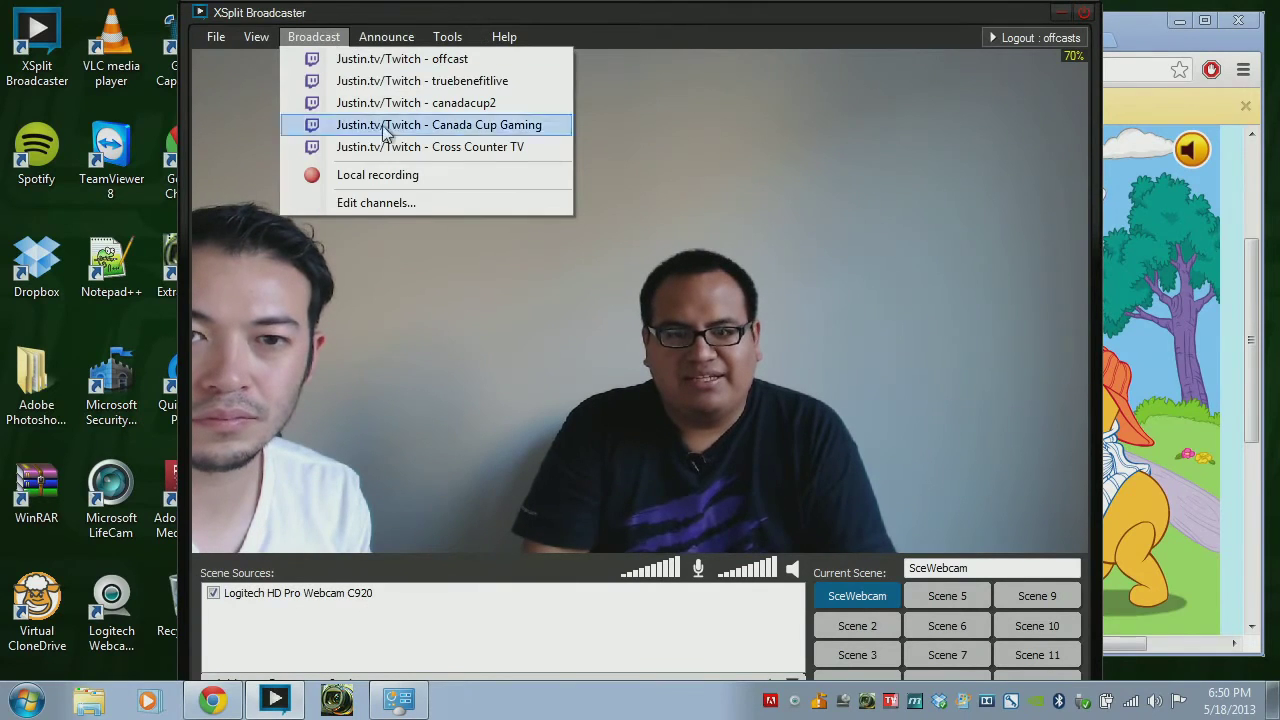
left_click(415, 203)
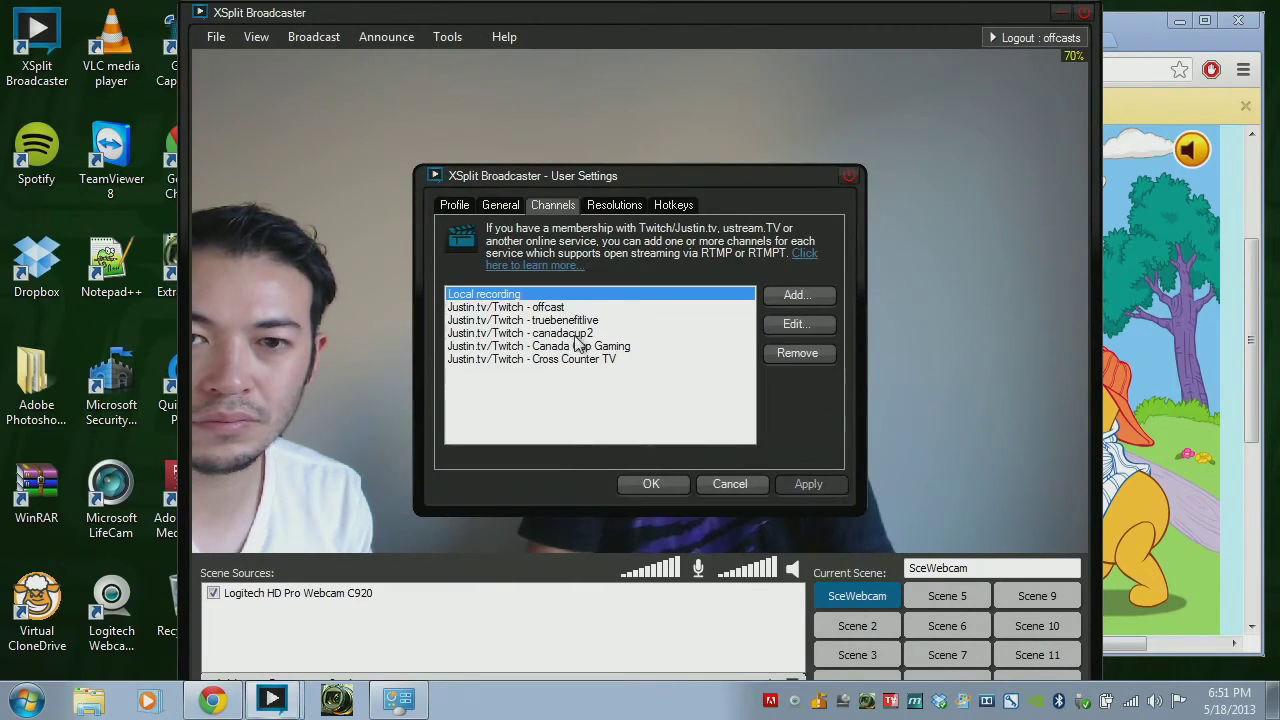
left_click(602, 362)
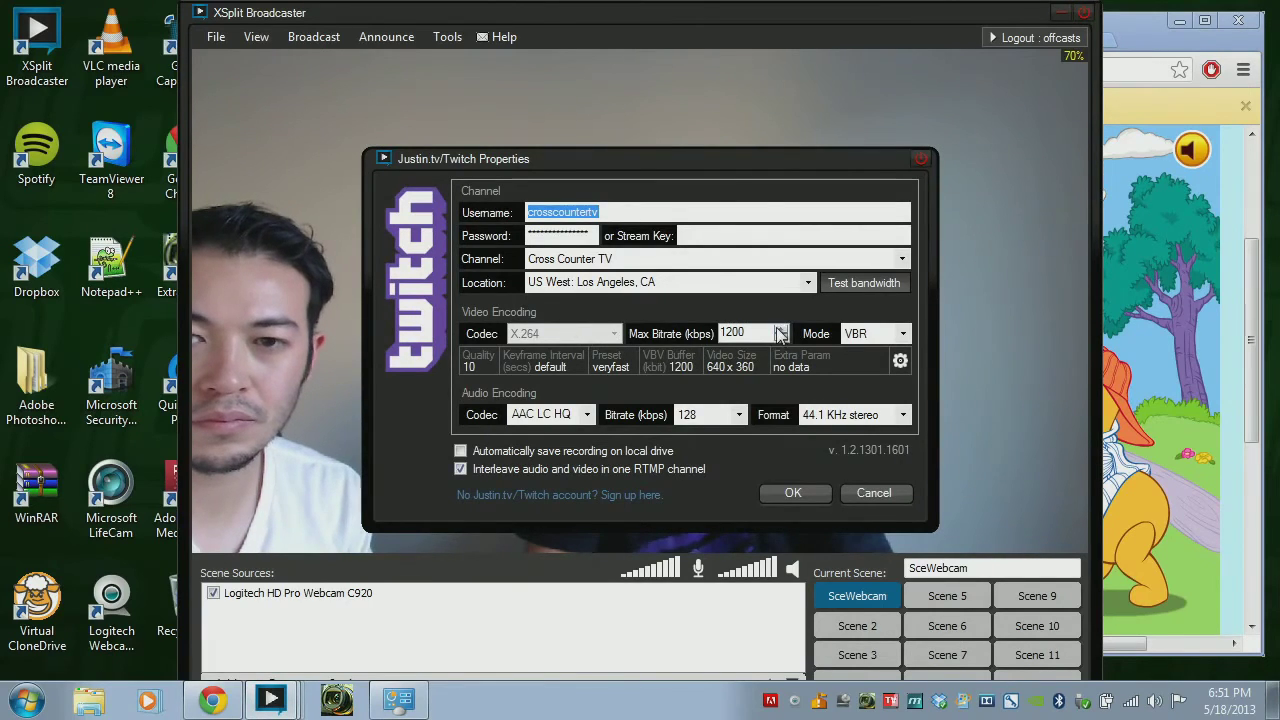
left_click(893, 336)
left_click(874, 352)
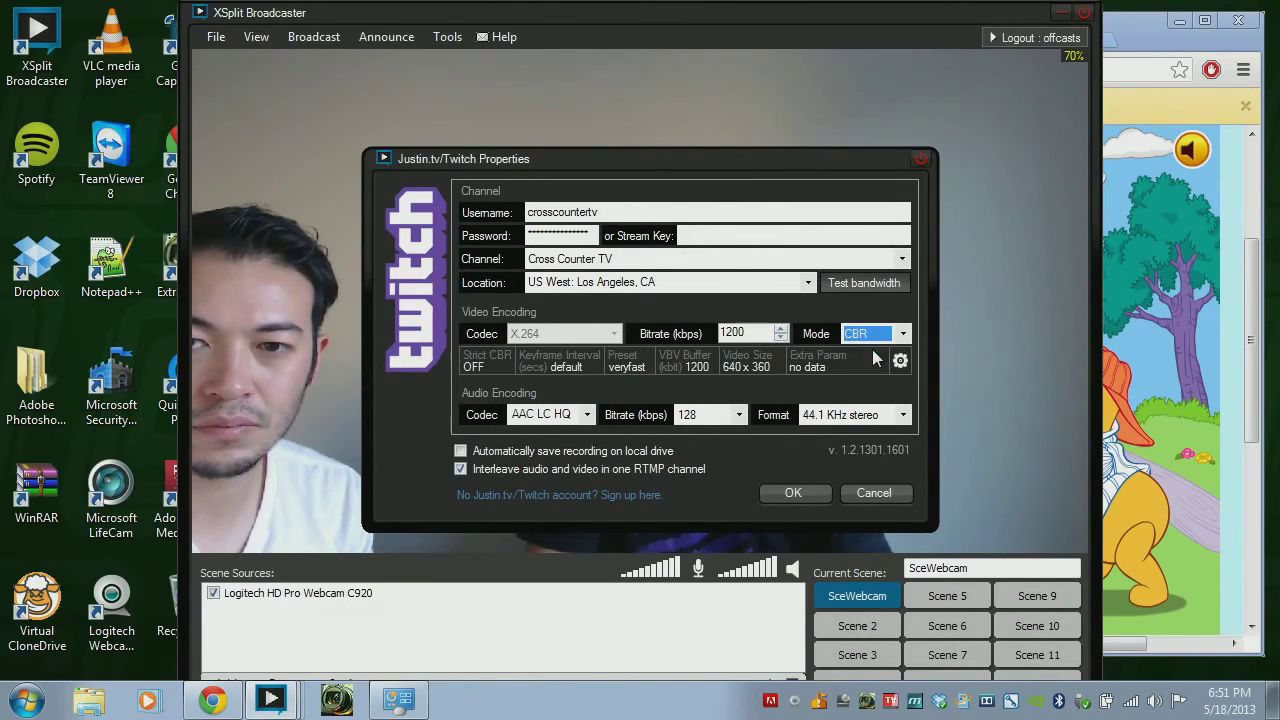
Raise the channel's video bitrate to 3000 kbps and save the channel and user settings.
left_click(781, 329)
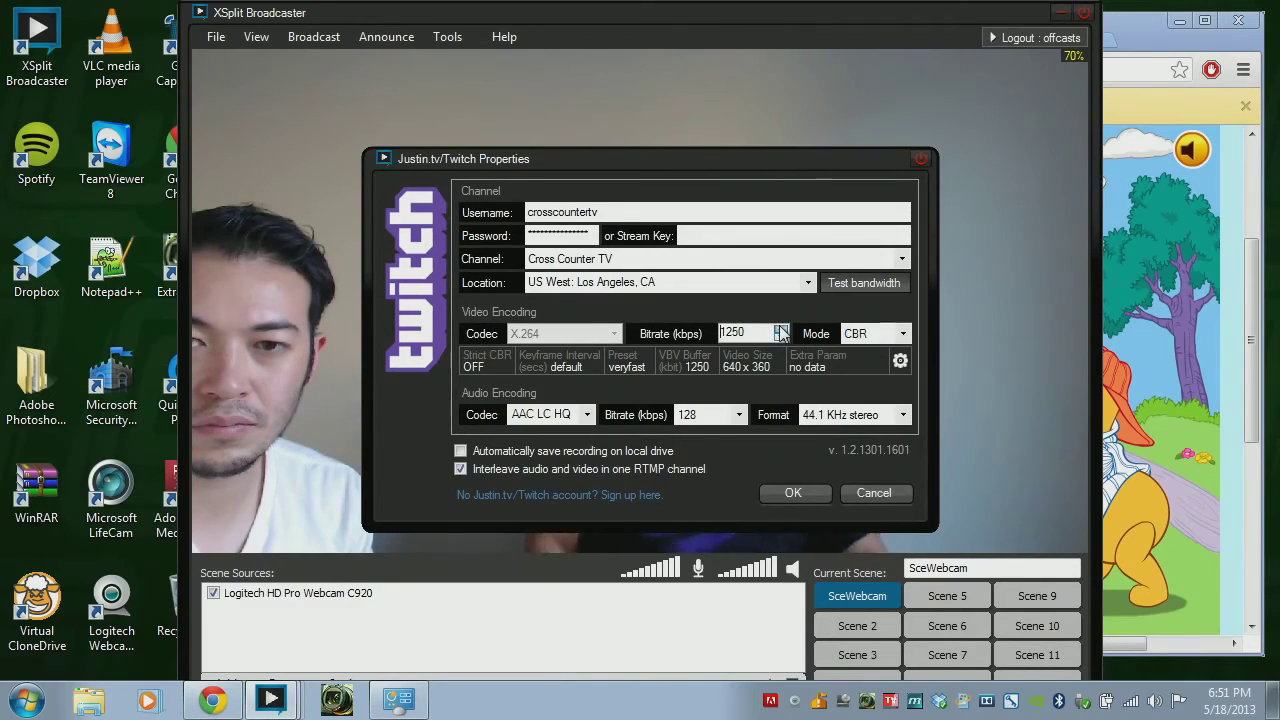
left_click(781, 329)
left_click(781, 329)
left_click(781, 329)
left_click(781, 329)
left_click(781, 329)
left_click(781, 329)
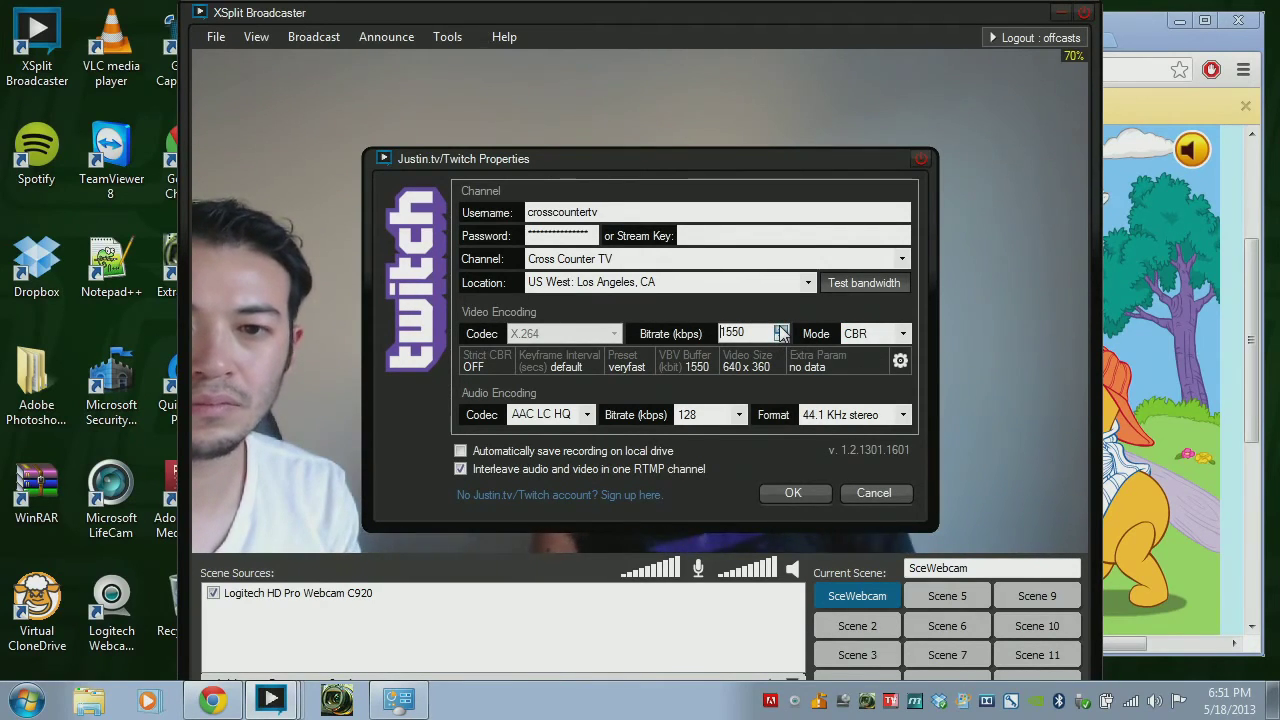
left_click(781, 330)
left_click(781, 330)
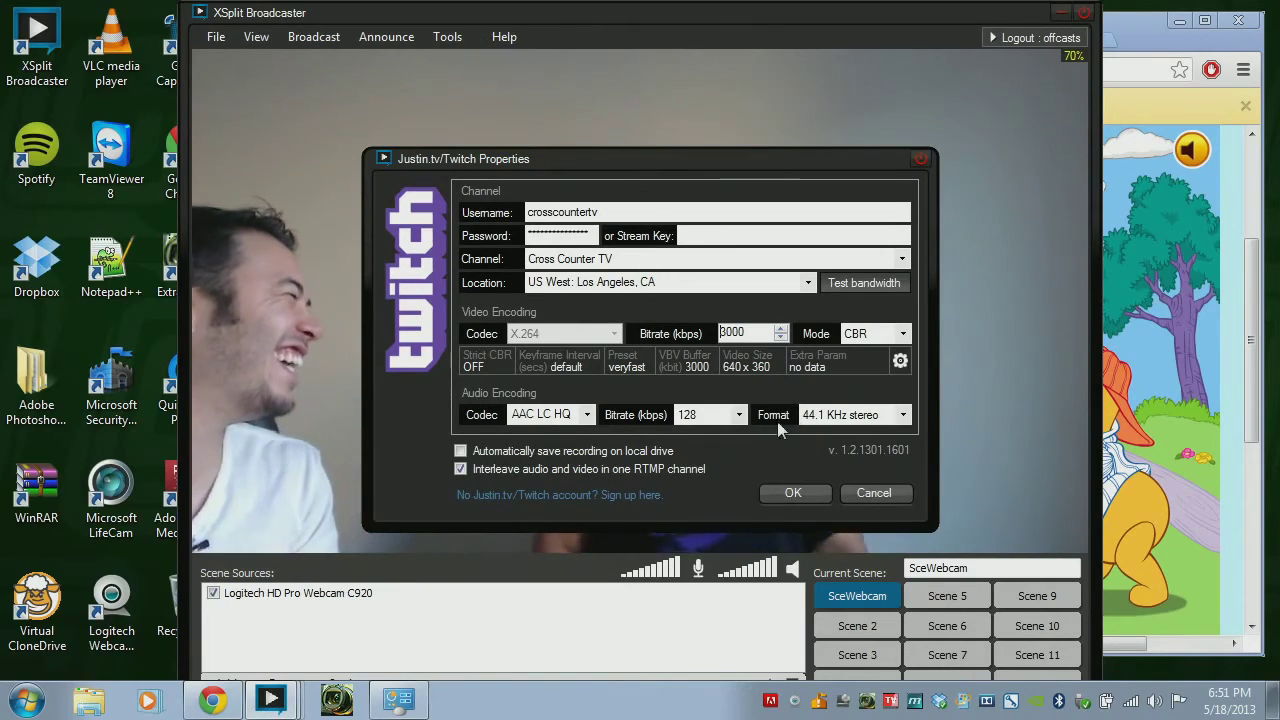
left_click(793, 494)
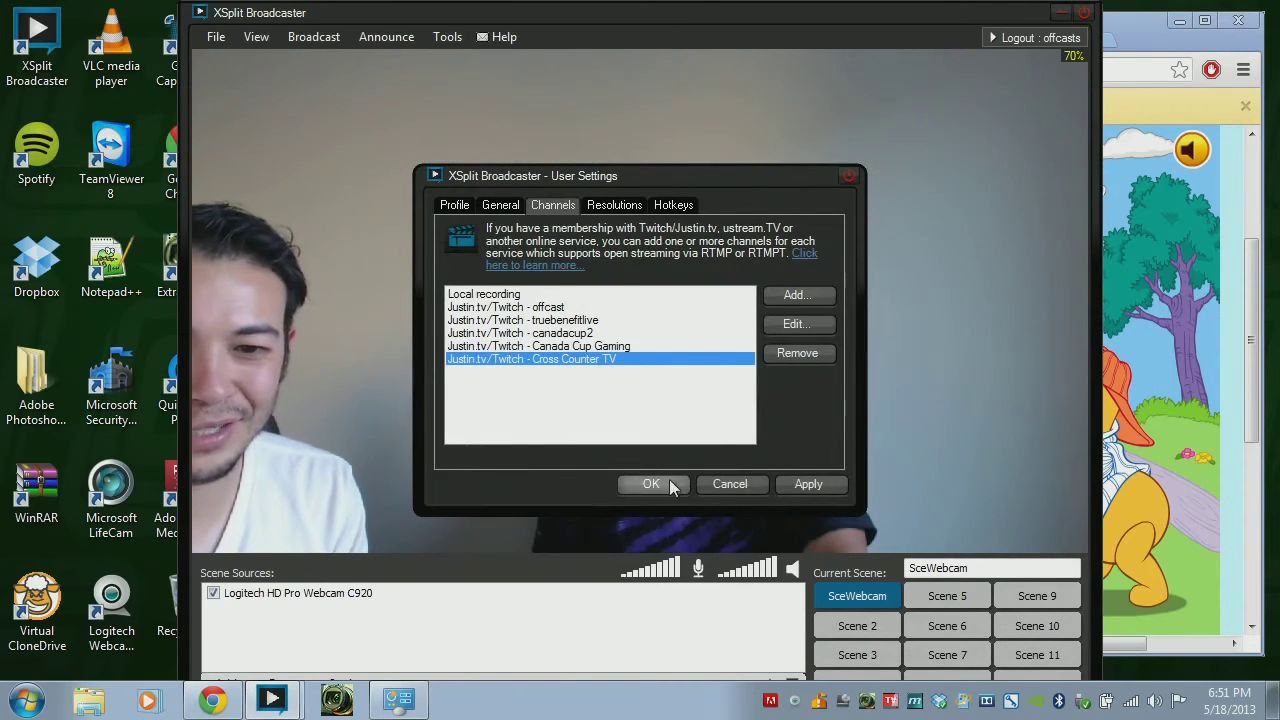
left_click(660, 482)
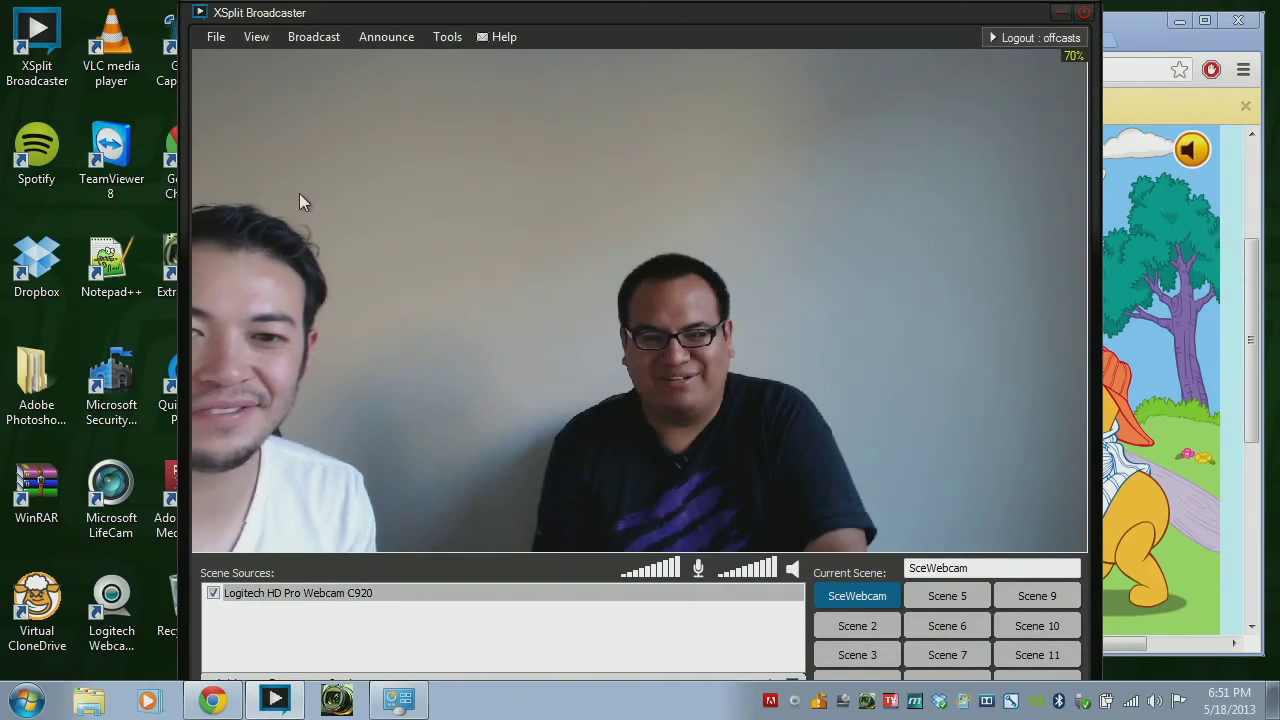
Run a test broadcast to the Justin.tv/Twitch Cross Counter TV channel with the raised bitrate, and stop it.
left_click(309, 40)
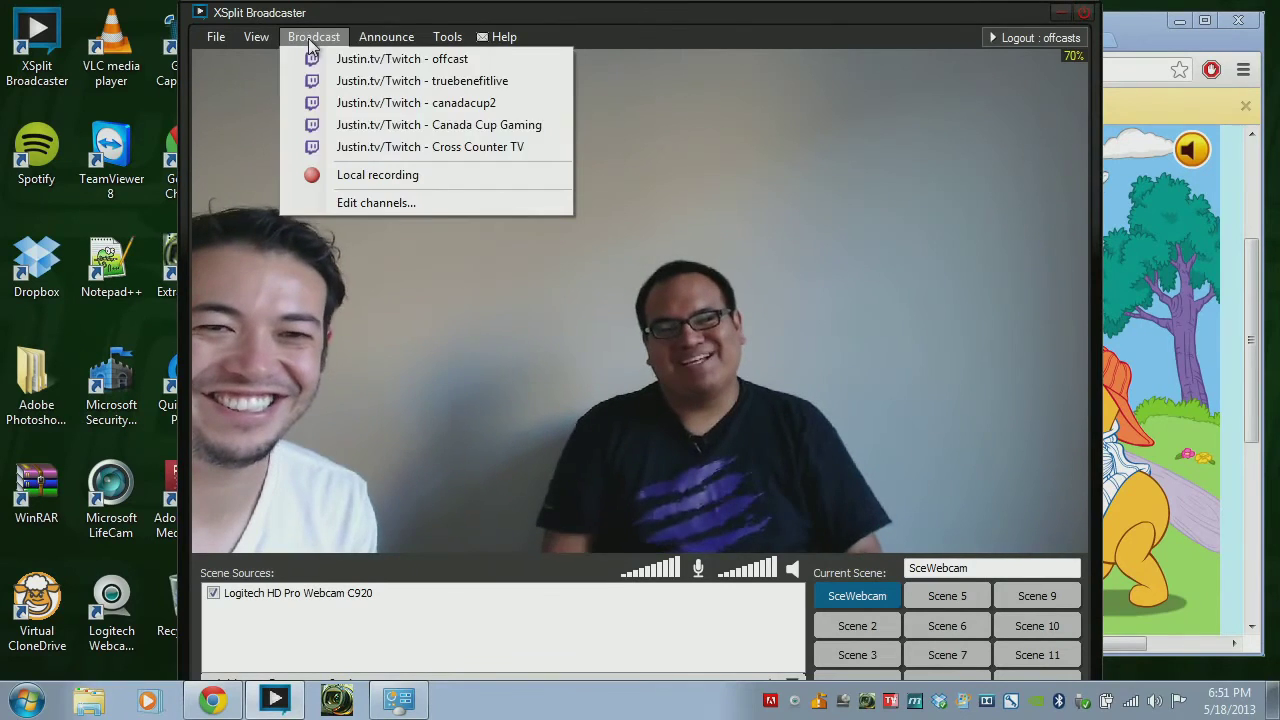
left_click(413, 145)
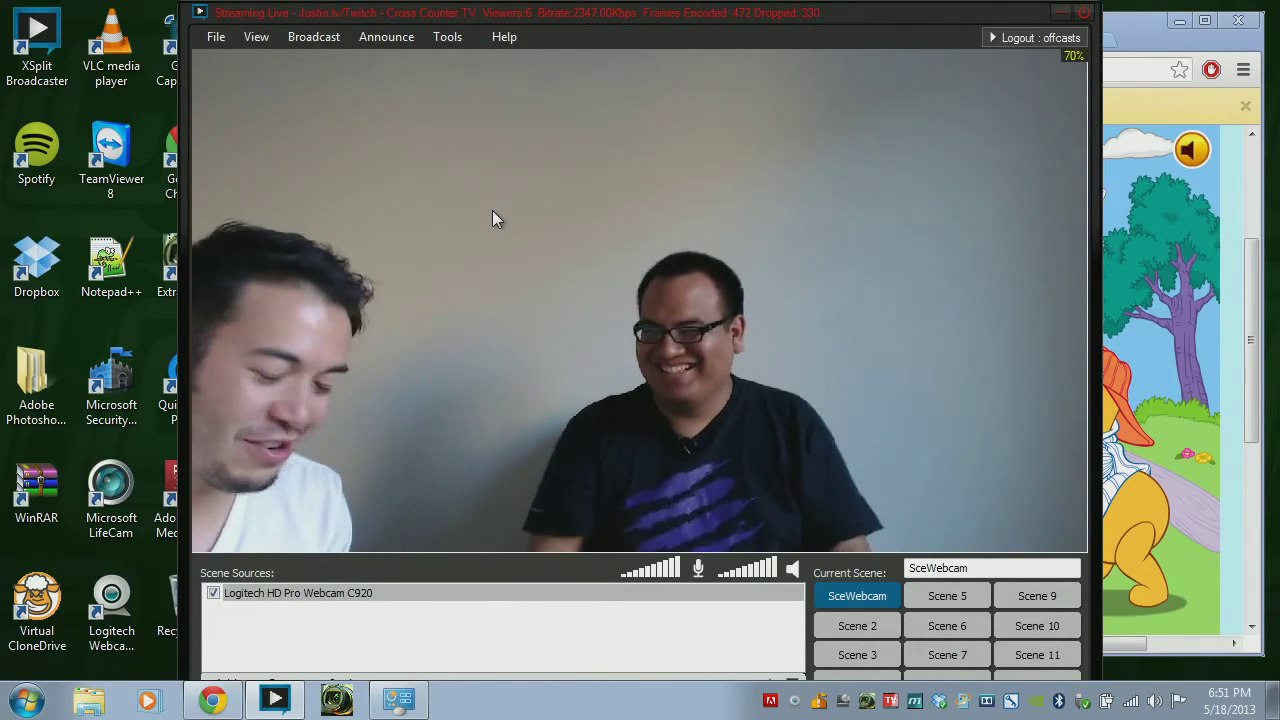
left_click(308, 36)
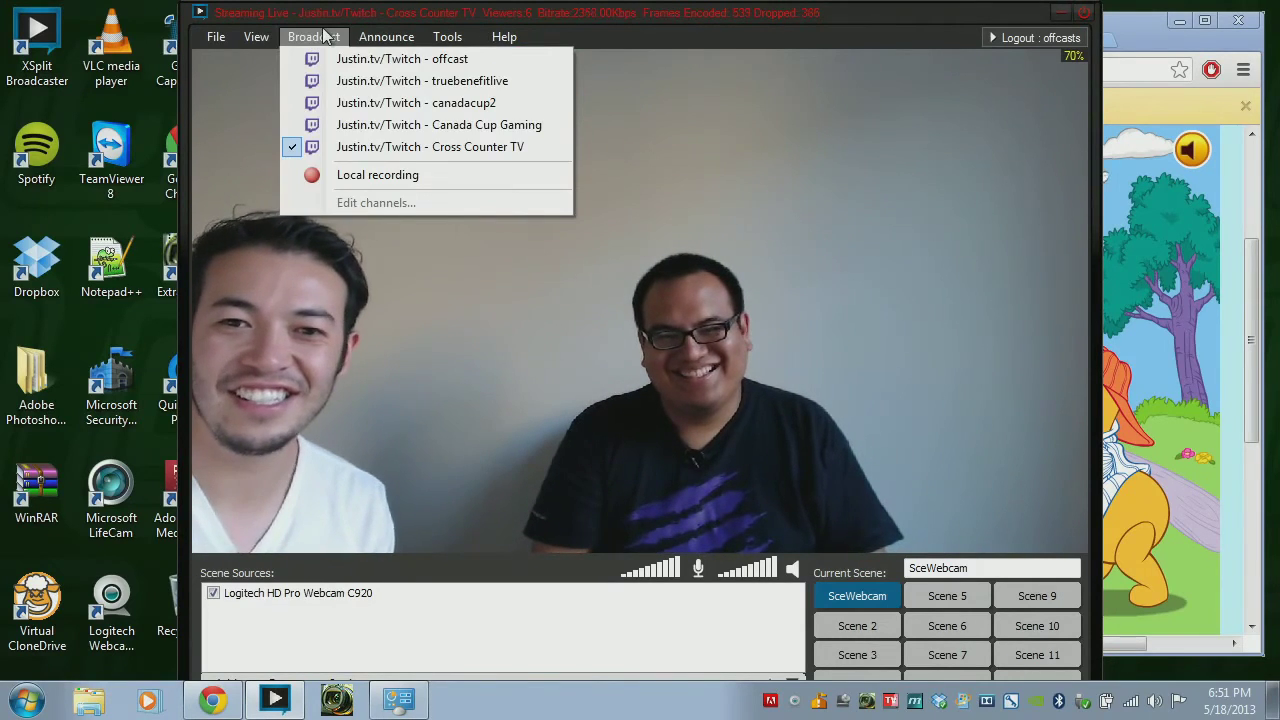
left_click(378, 148)
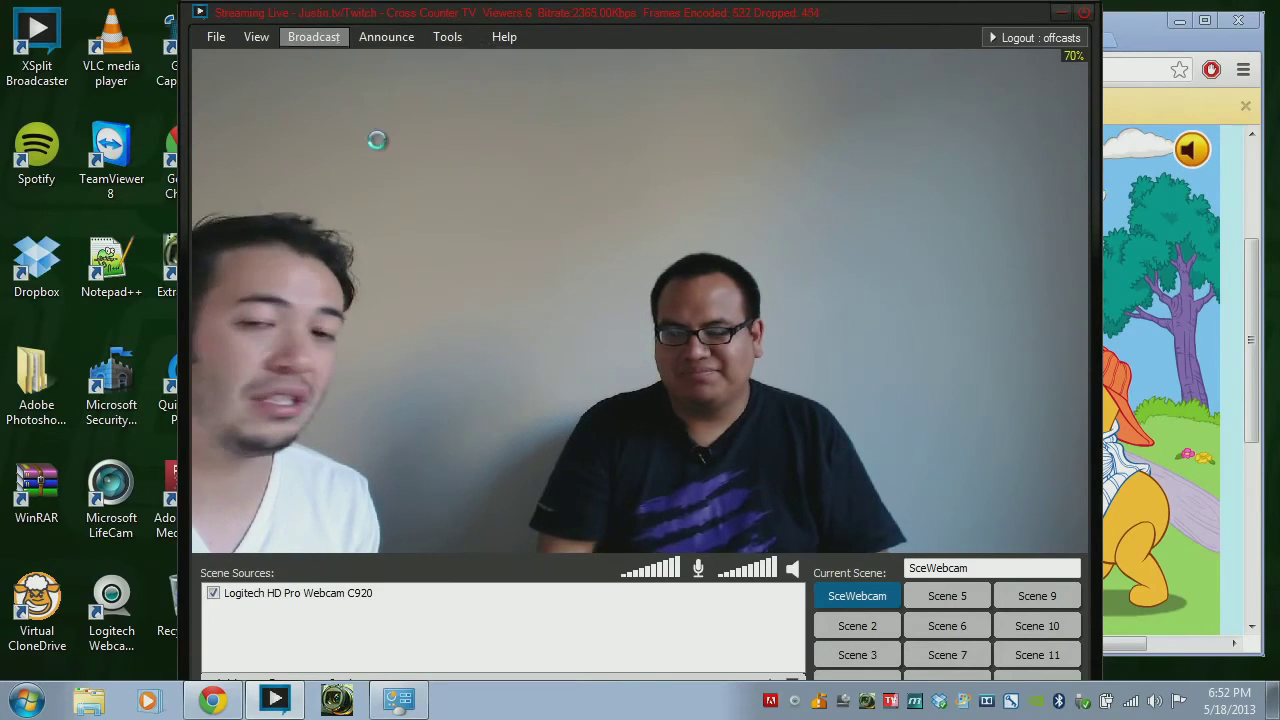
Set the Cross Counter TV channel's video bitrate to 1200 kbps and save its properties.
left_click(329, 36)
left_click(400, 198)
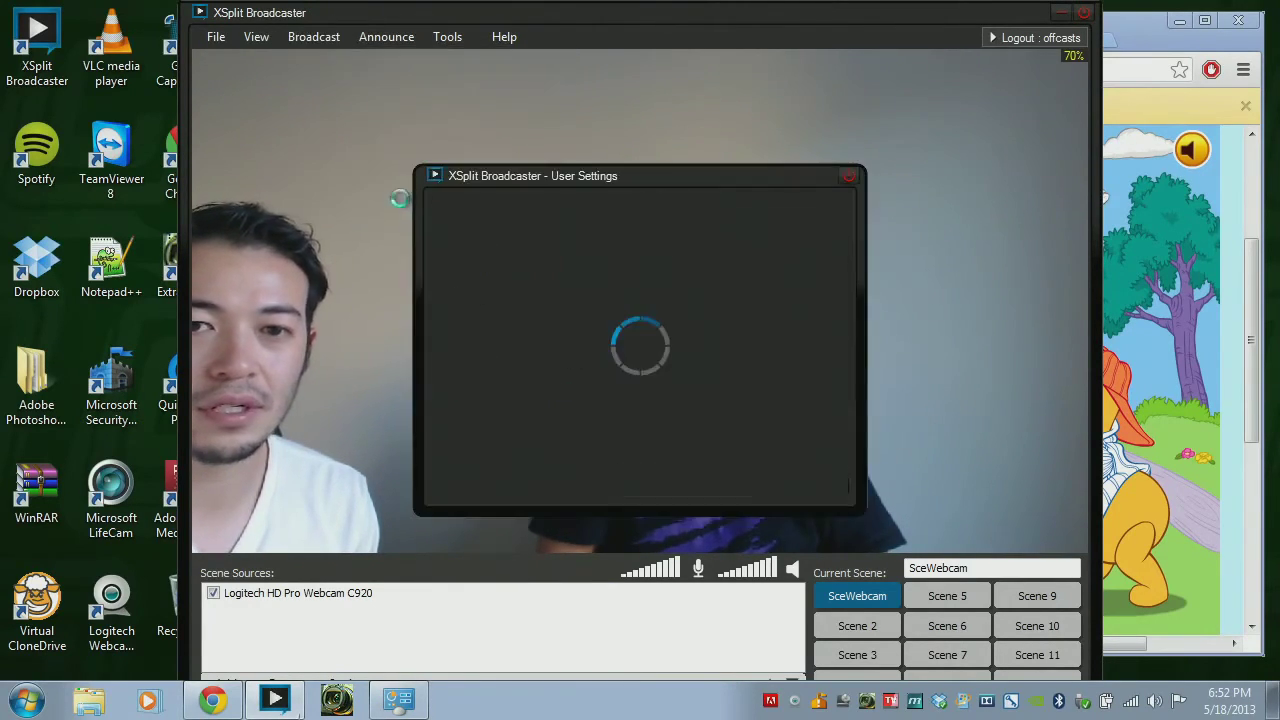
left_click(597, 360)
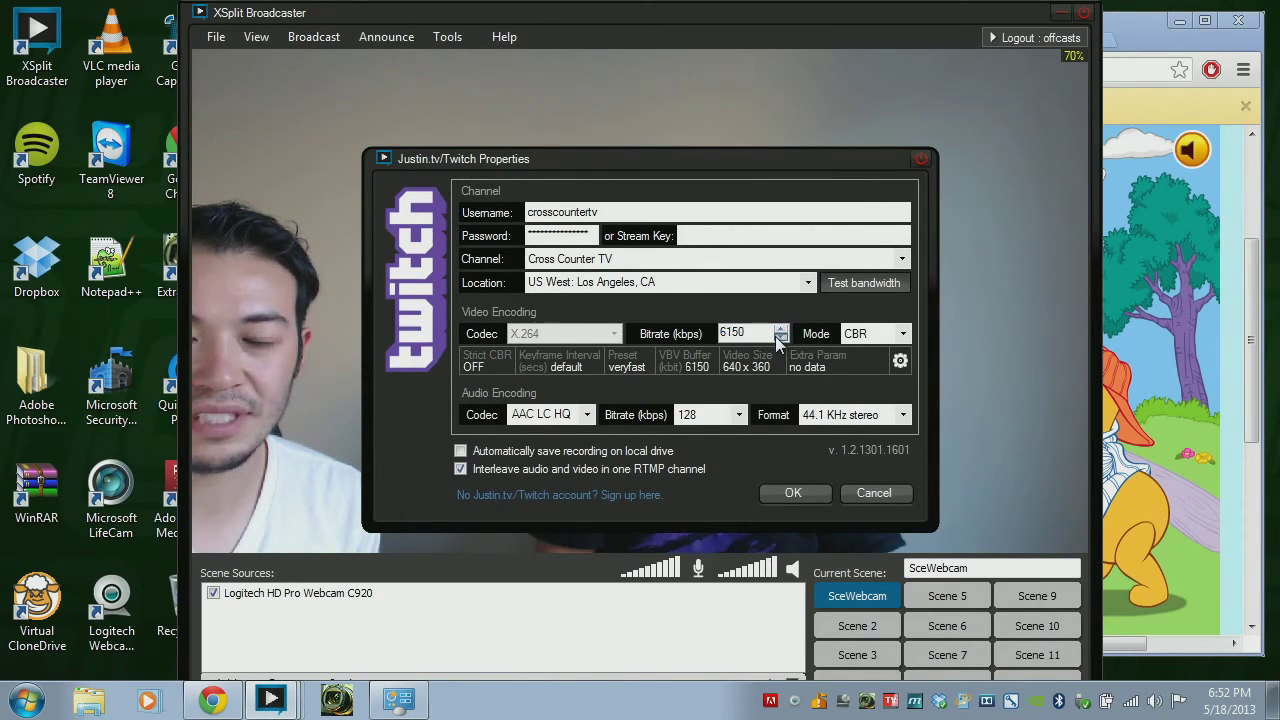
left_click_drag(779, 339, 779, 339)
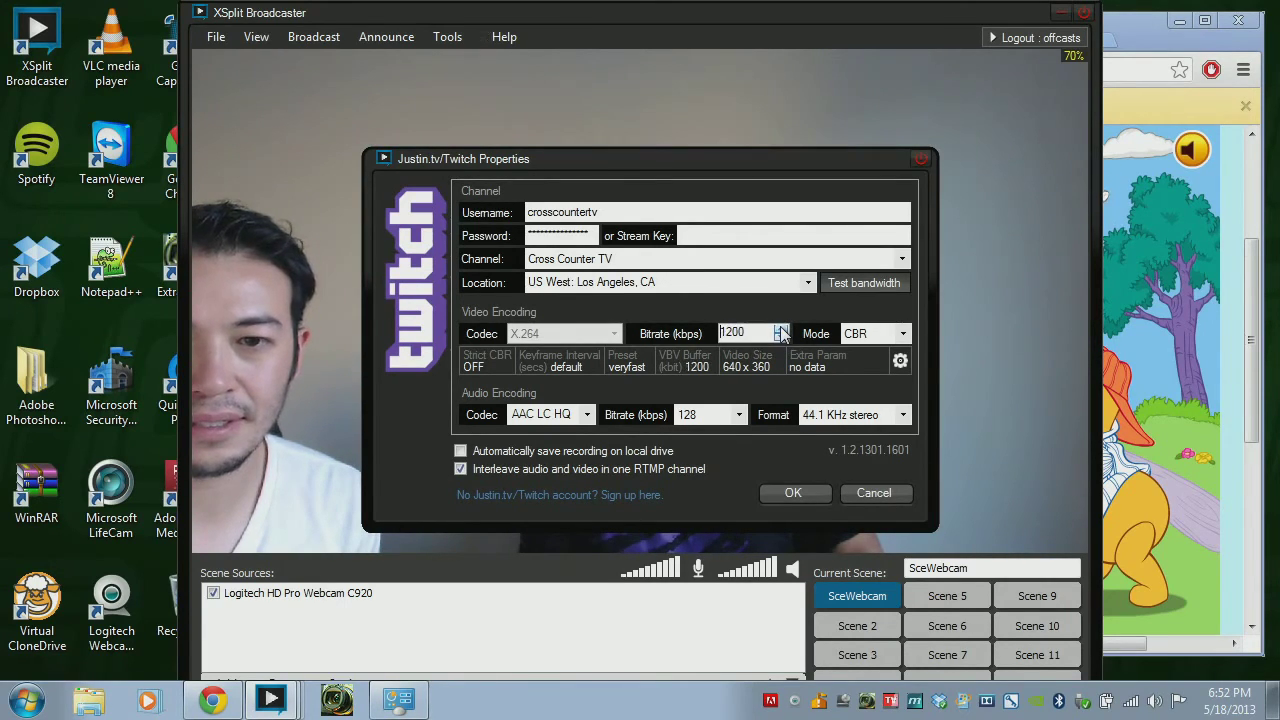
left_click(791, 493)
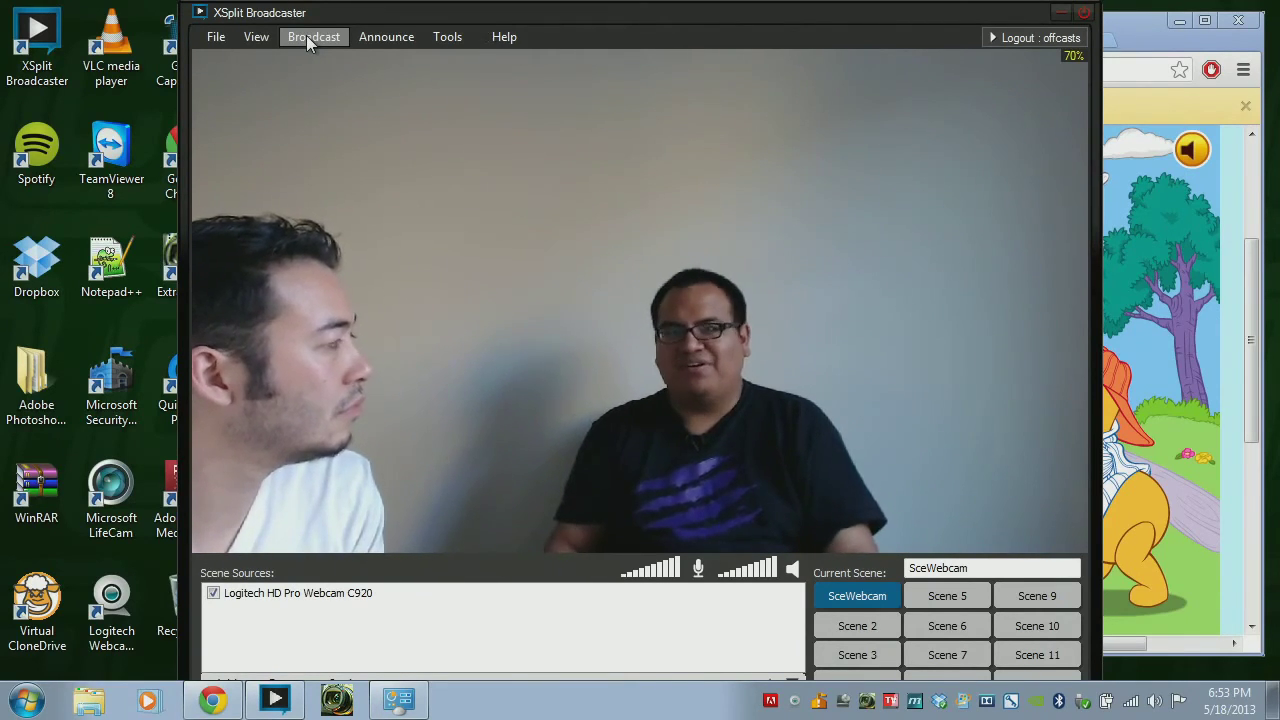
Start a live broadcast to the Justin.tv/Twitch Cross Counter TV channel and run a local recording alongside it.
left_click(306, 35)
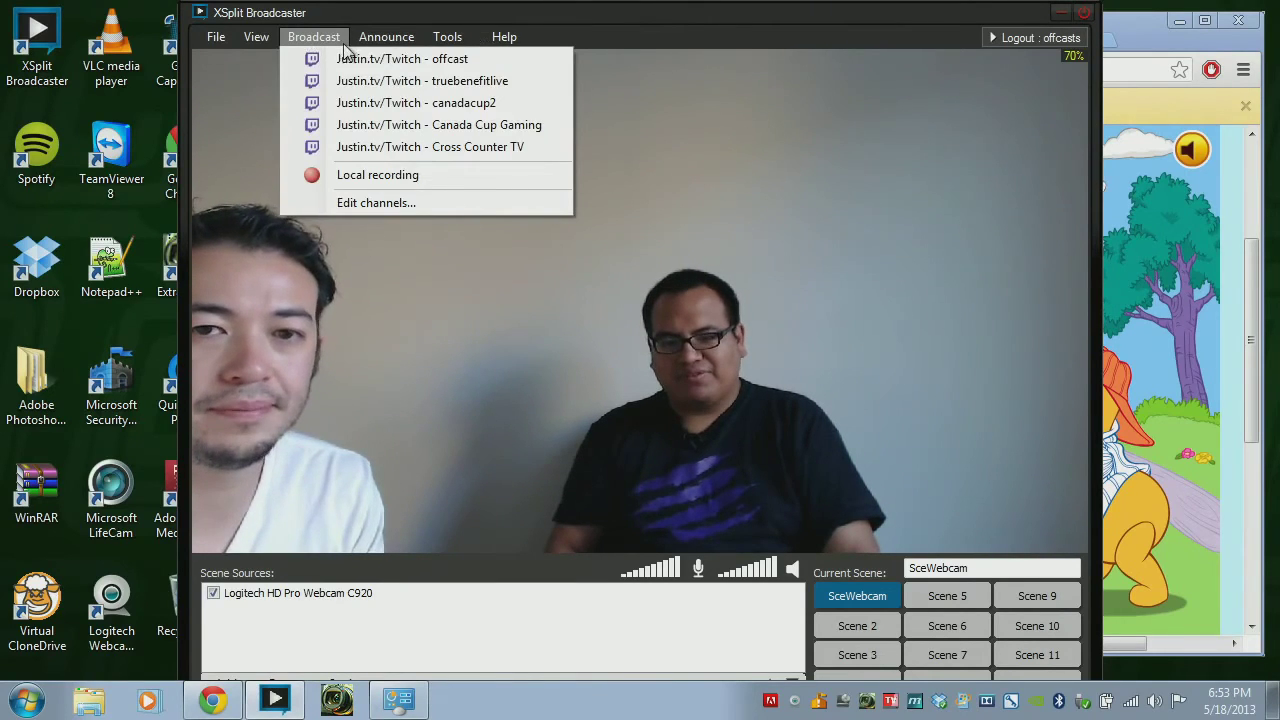
left_click(401, 151)
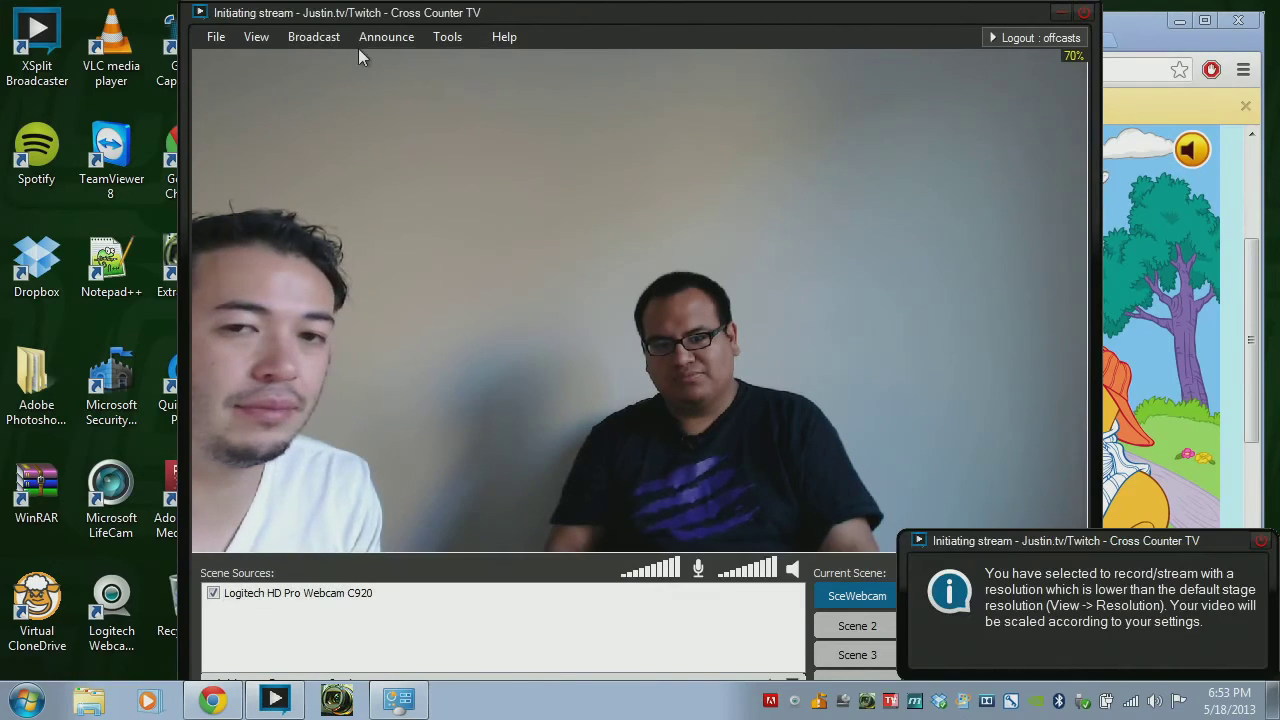
left_click(337, 42)
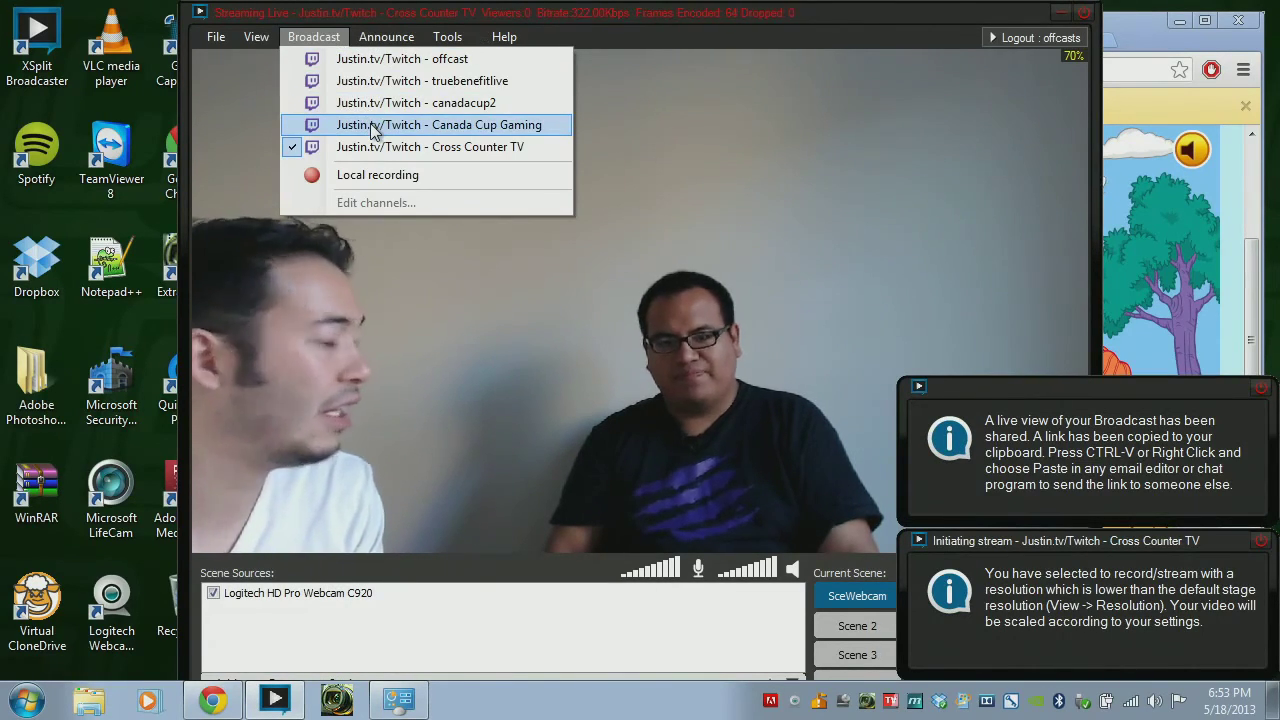
left_click(388, 174)
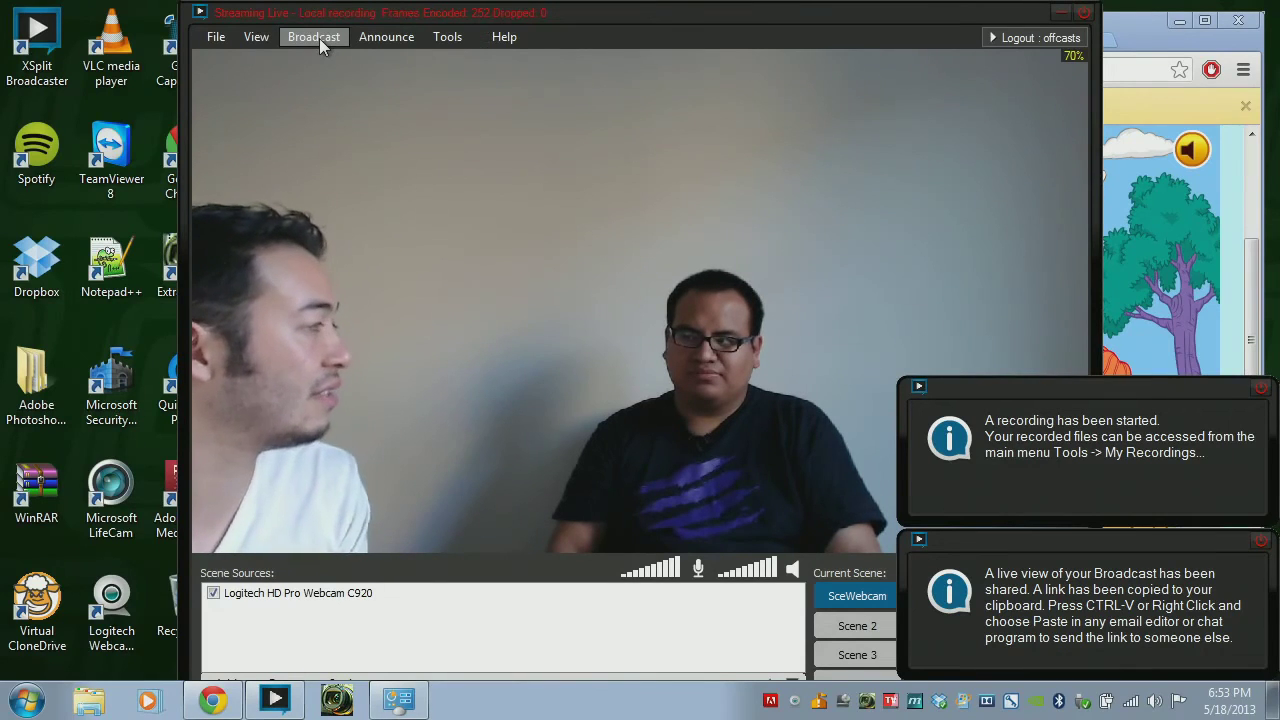
Stop the Cross Counter TV broadcast and end the local recording.
left_click(319, 38)
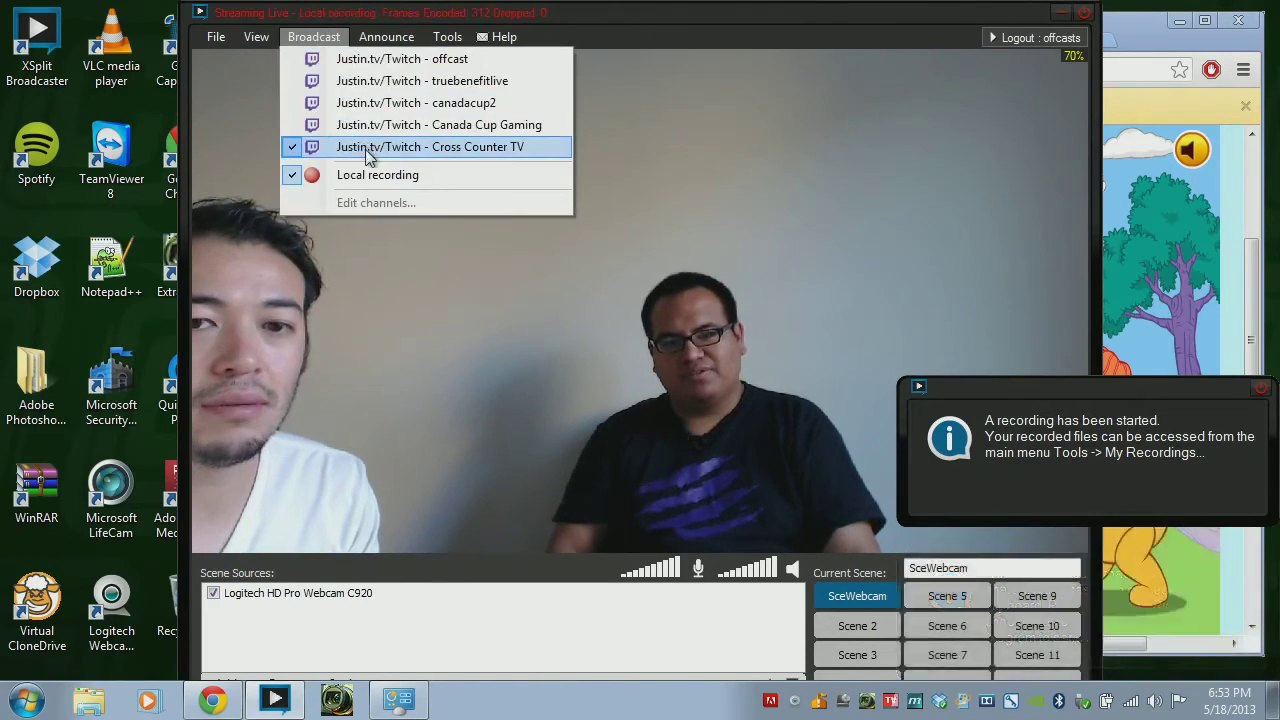
left_click(369, 155)
left_click(340, 40)
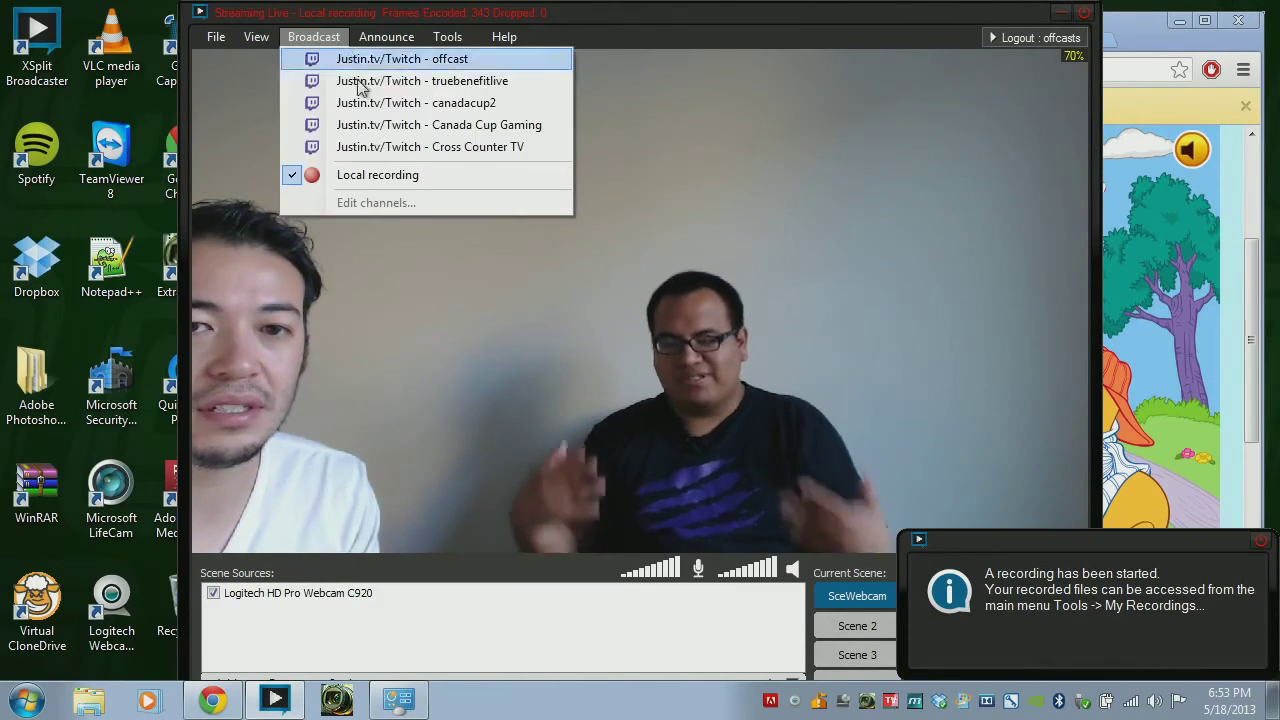
left_click(388, 180)
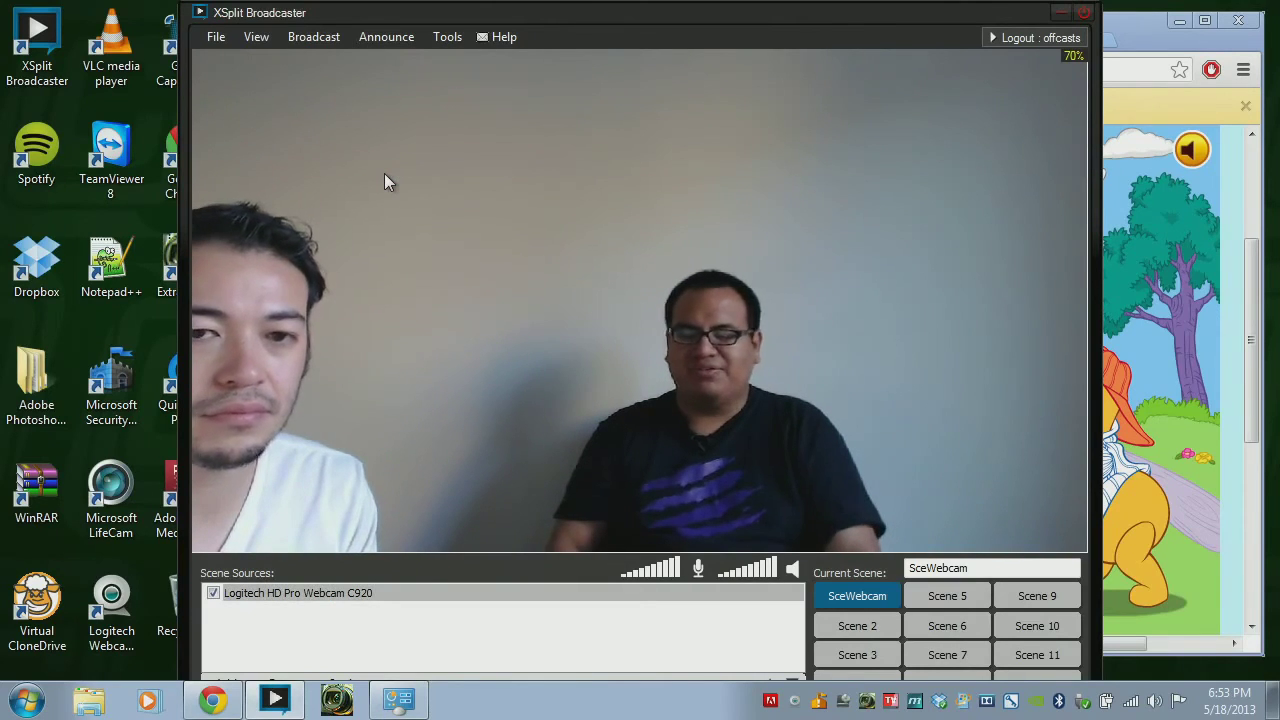